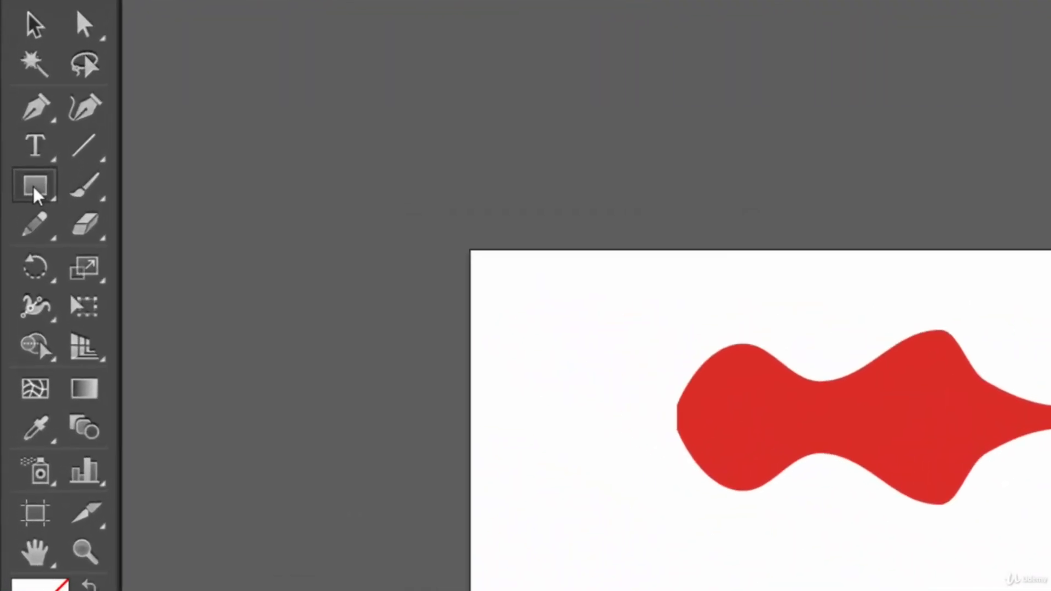
# Create a new RGB document in Letter size, 612 × 792 pt, with one artboard.
pyautogui.click(34, 187)
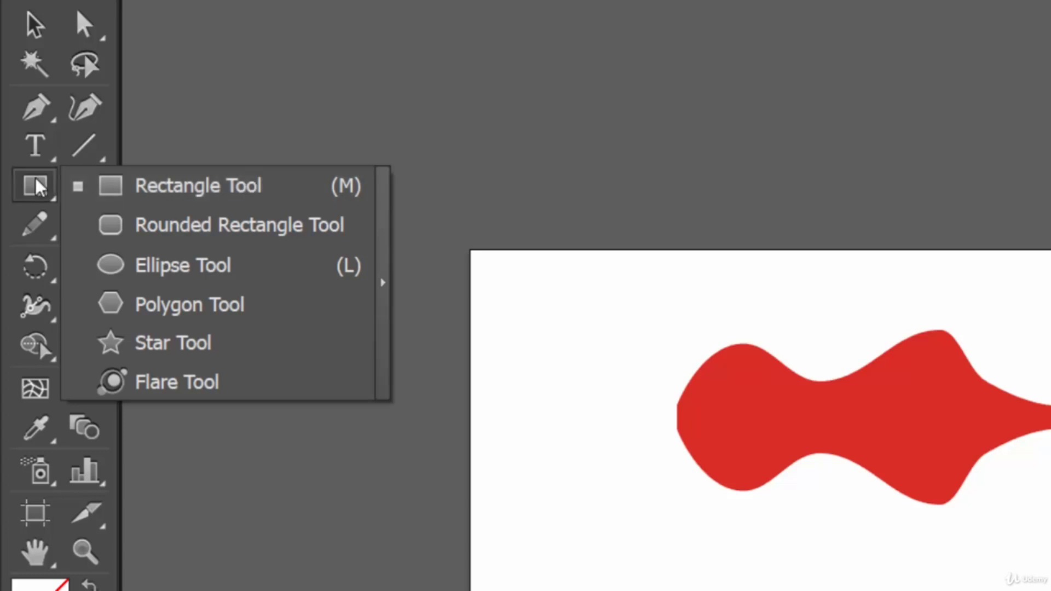
pyautogui.click(259, 186)
pyautogui.click(89, 26)
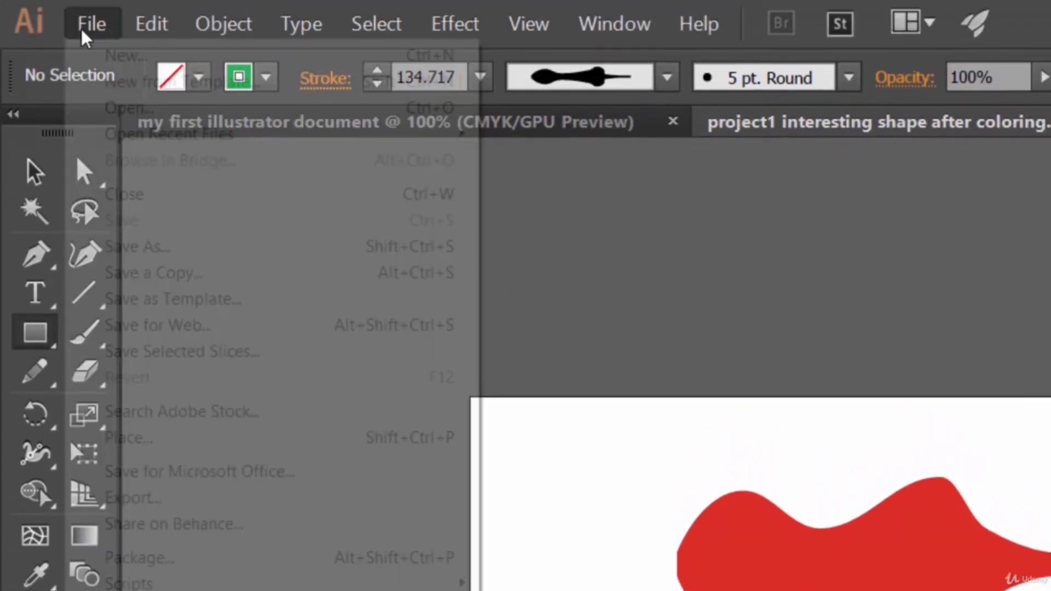
pyautogui.click(113, 55)
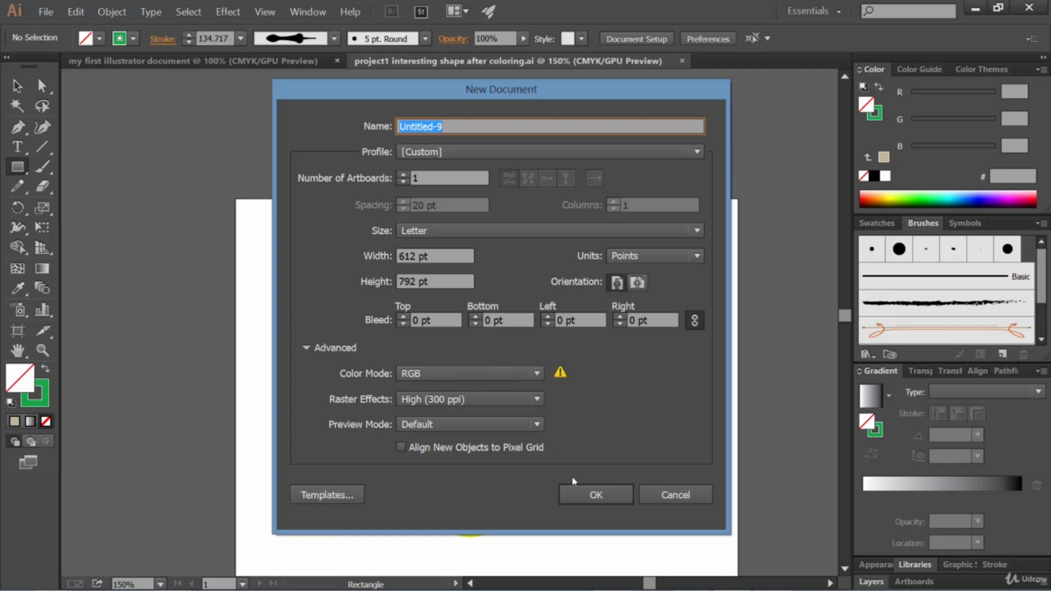
pyautogui.click(605, 495)
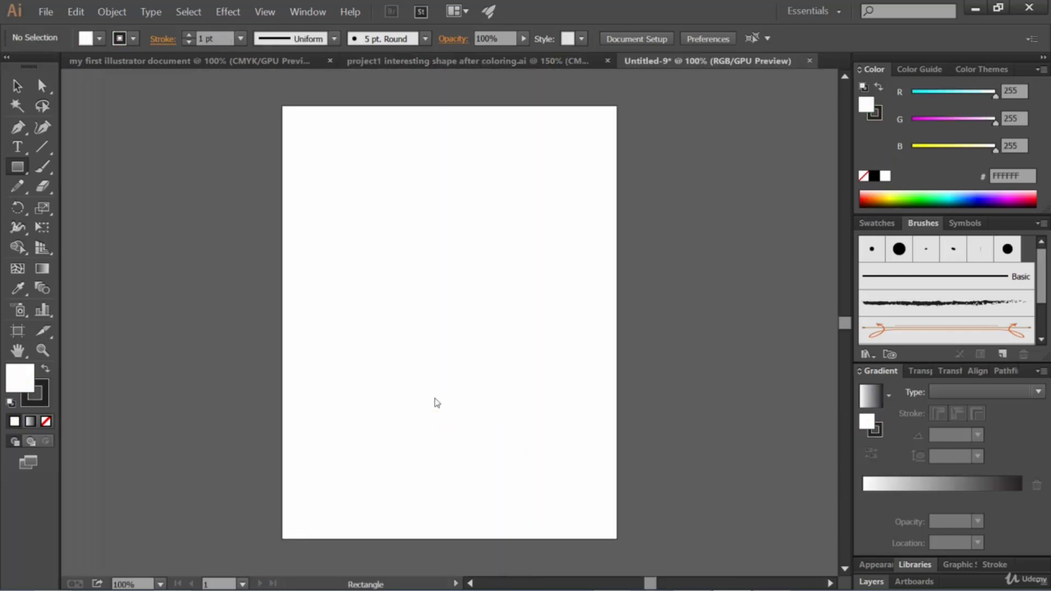
pyautogui.click(19, 170)
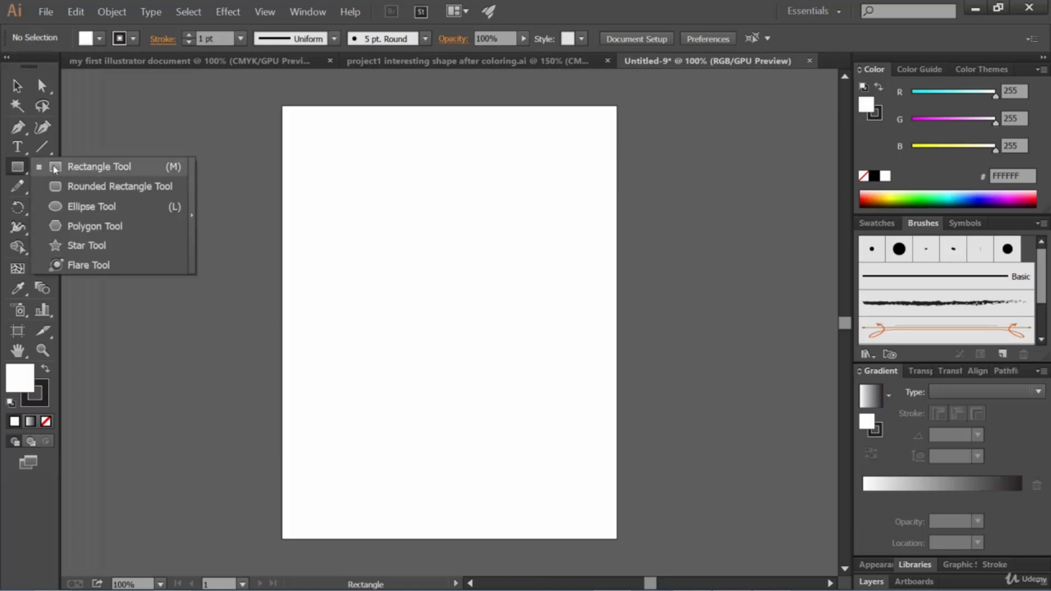
pyautogui.click(21, 169)
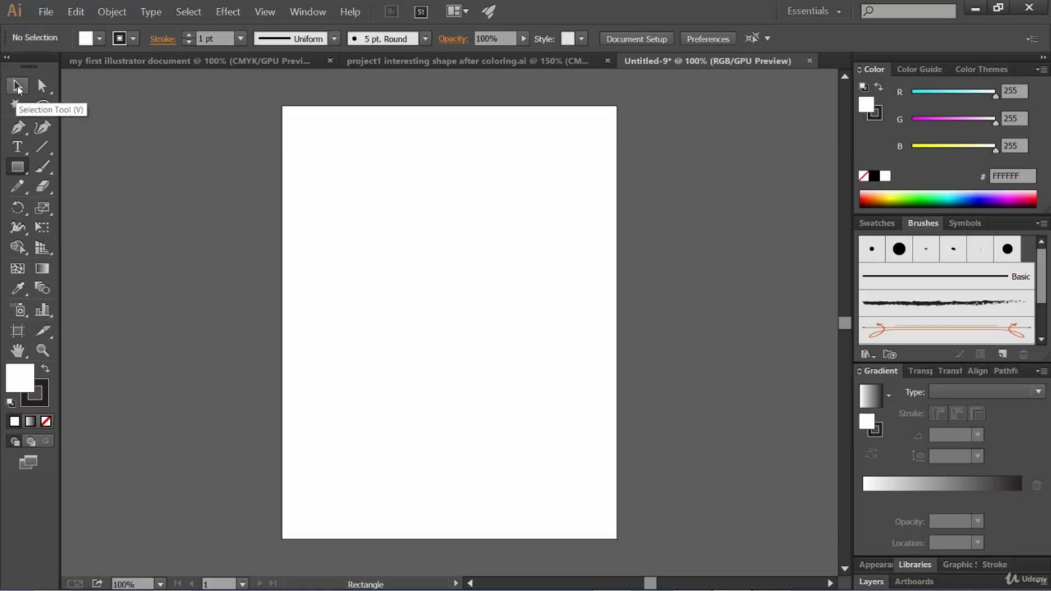
pyautogui.click(17, 86)
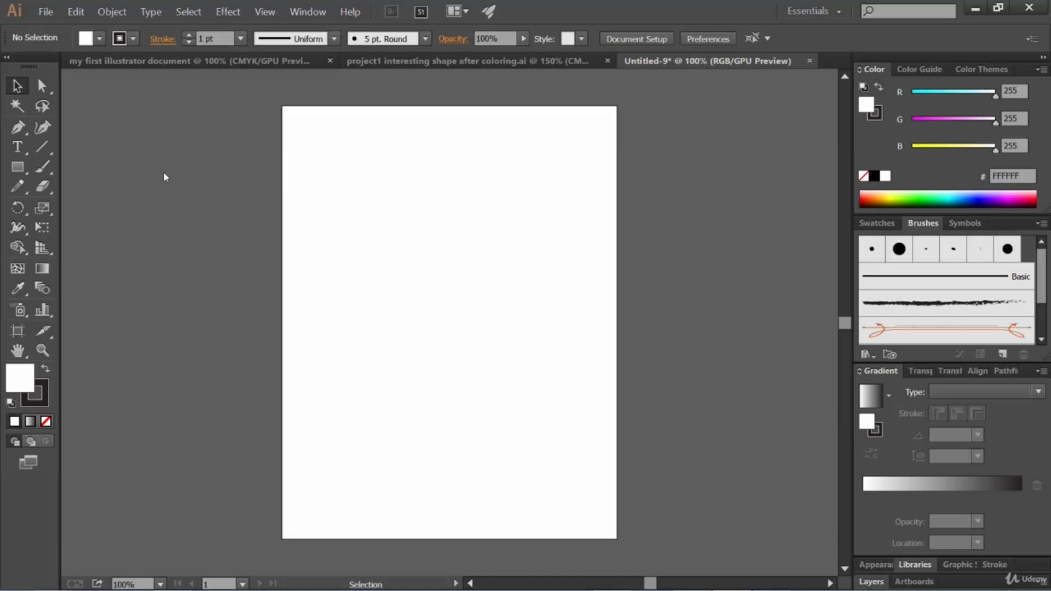
pyautogui.press('m')
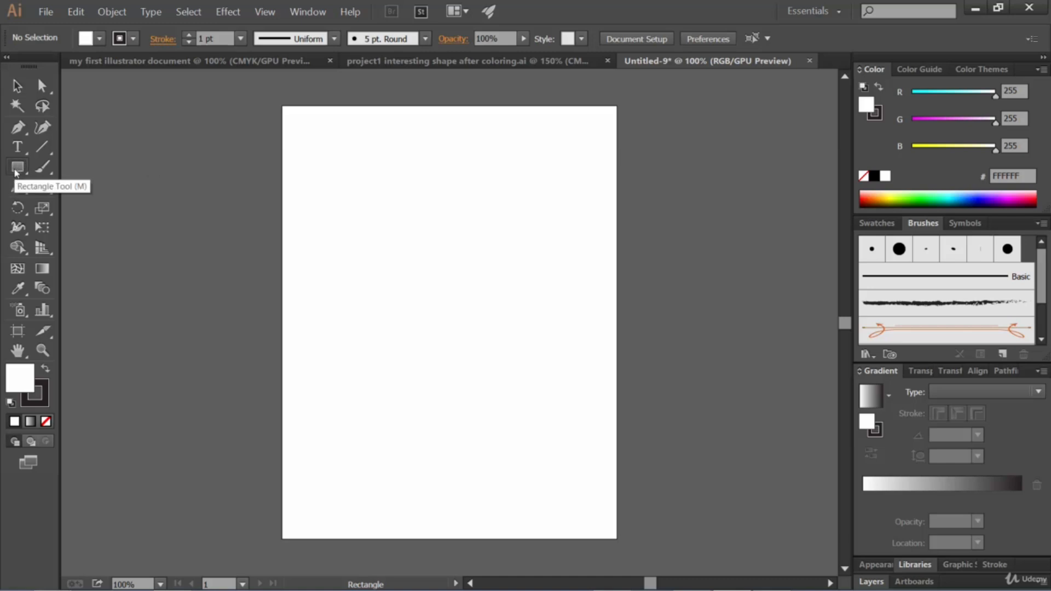
pyautogui.click(12, 89)
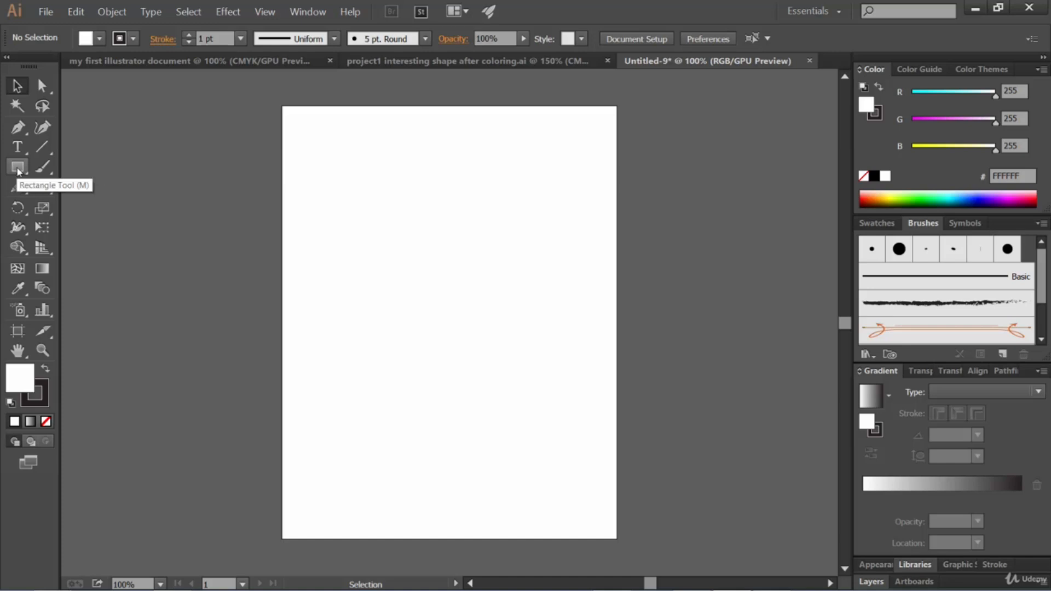
# Draw a rectangle about 354 pt wide and 218 pt high in the upper part of the artboard.
pyautogui.click(18, 167)
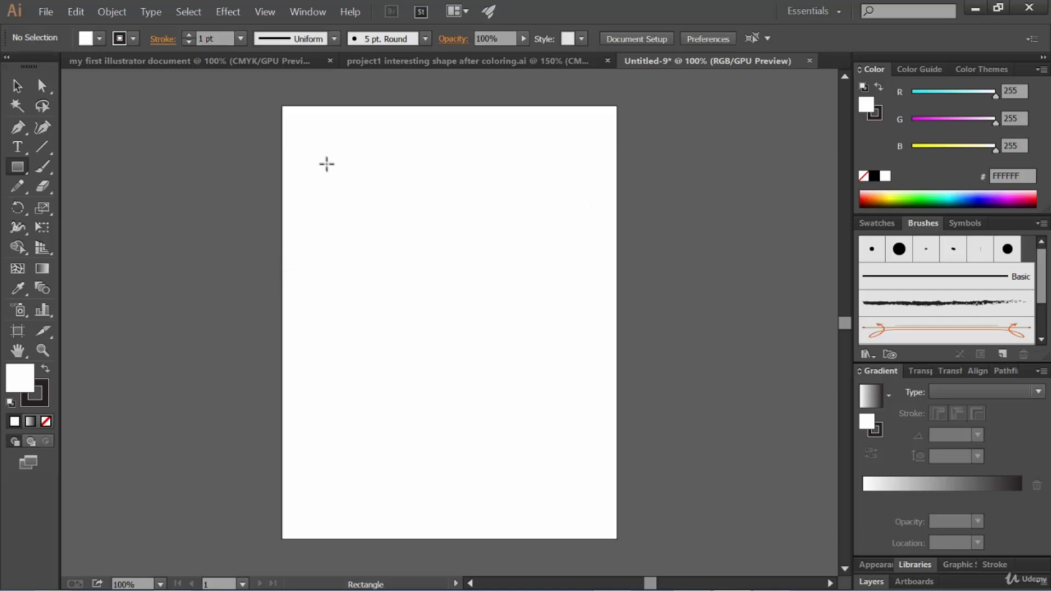
pyautogui.moveTo(322, 158); pyautogui.dragTo(538, 259)
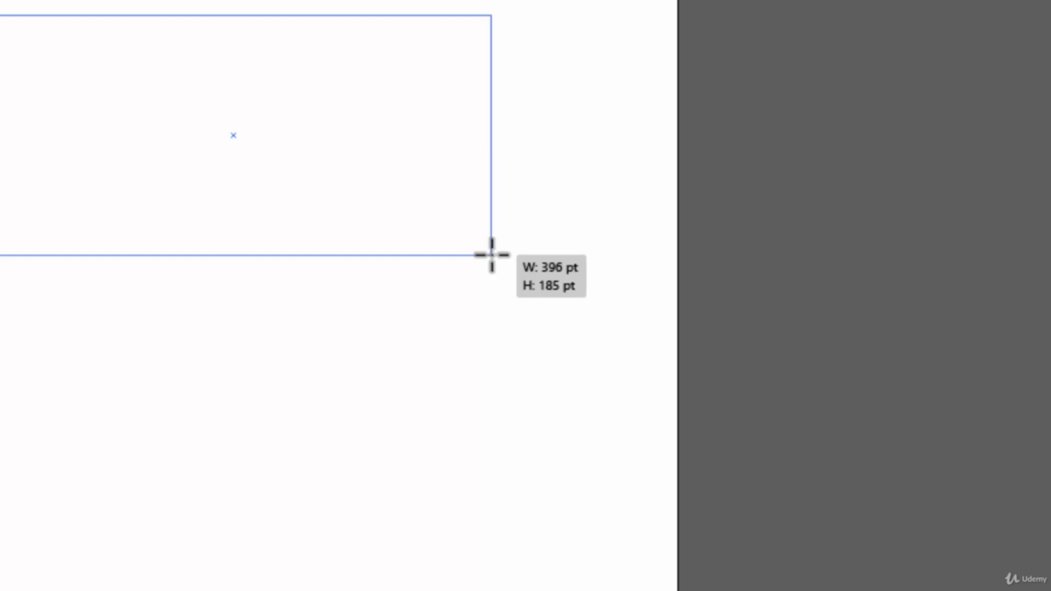
pyautogui.moveTo(491, 255)
pyautogui.mouseDown()
pyautogui.moveTo(549, 268)
pyautogui.moveTo(536, 302)
pyautogui.moveTo(459, 221)
pyautogui.moveTo(453, 290)
pyautogui.moveTo(405, 346)
pyautogui.moveTo(436, 297)
pyautogui.mouseUp()
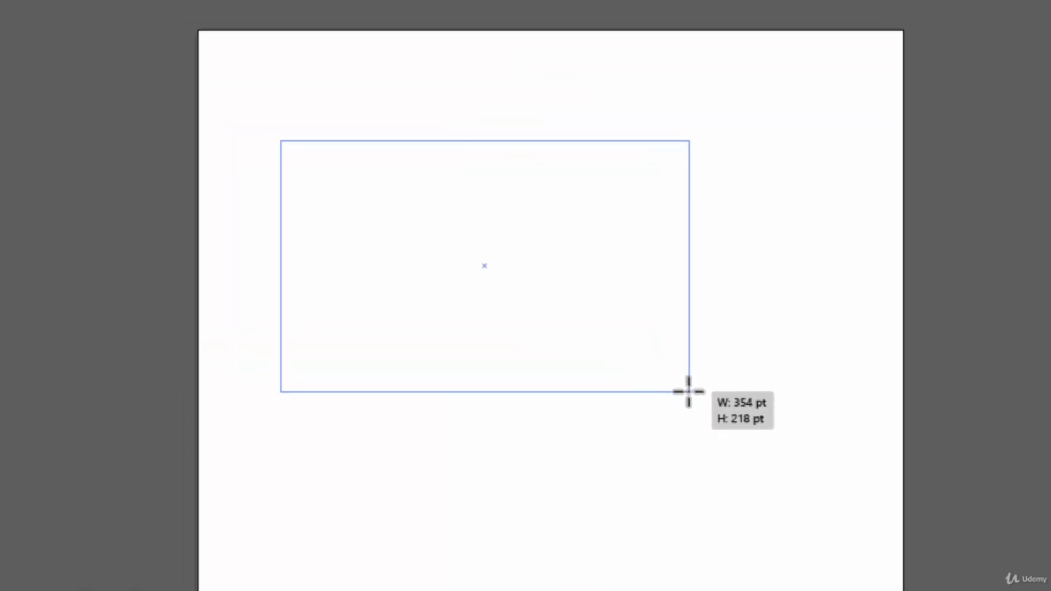
pyautogui.moveTo(688, 391); pyautogui.dragTo(689, 391)
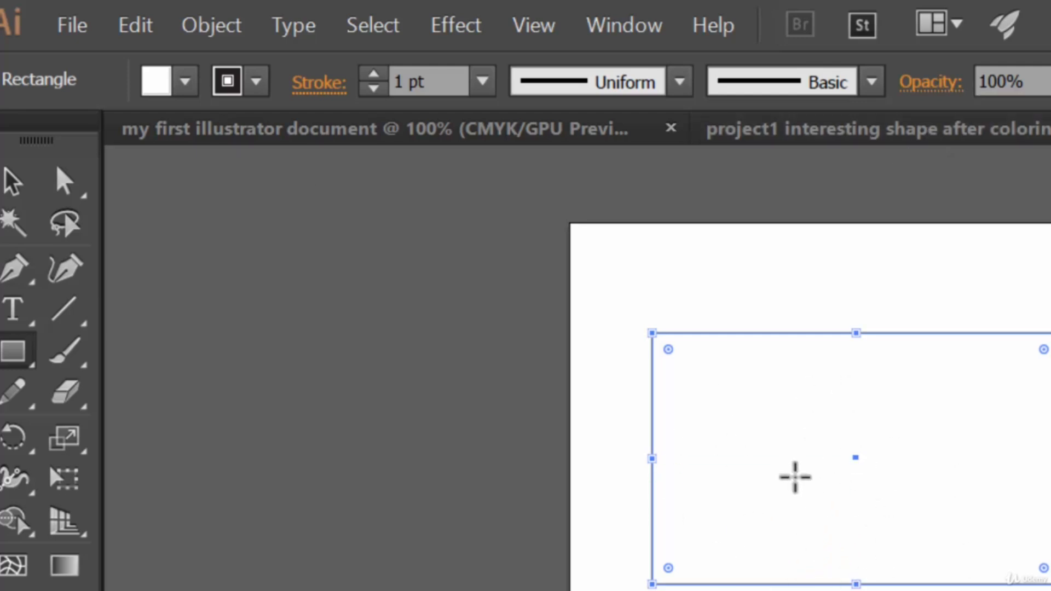
# Set the rectangle's stroke weight to 14 pt and its stroke colour to orange.
pyautogui.click(373, 75)
pyautogui.click(373, 75)
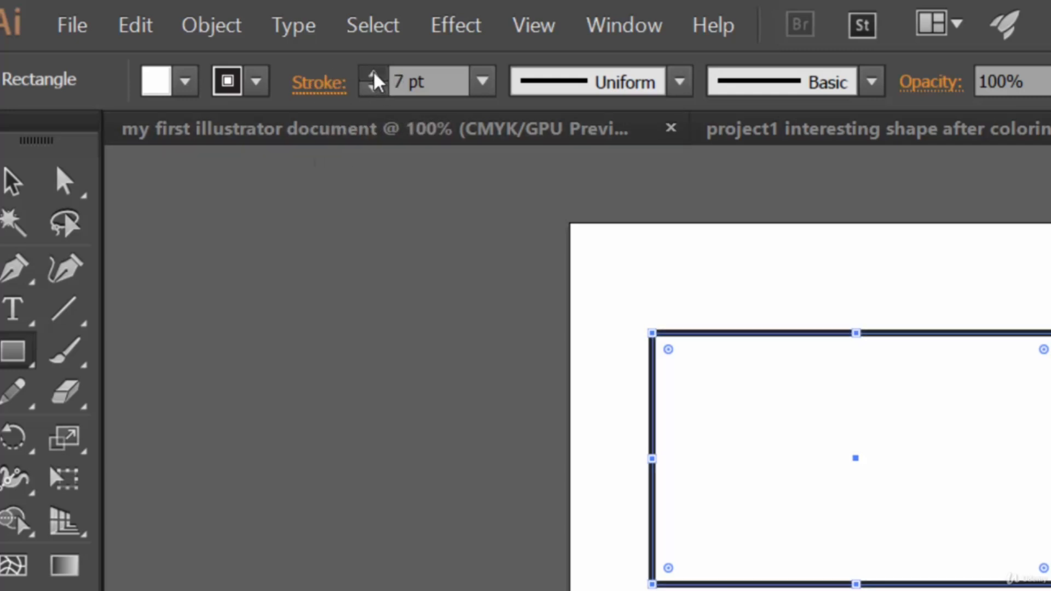
pyautogui.click(374, 75)
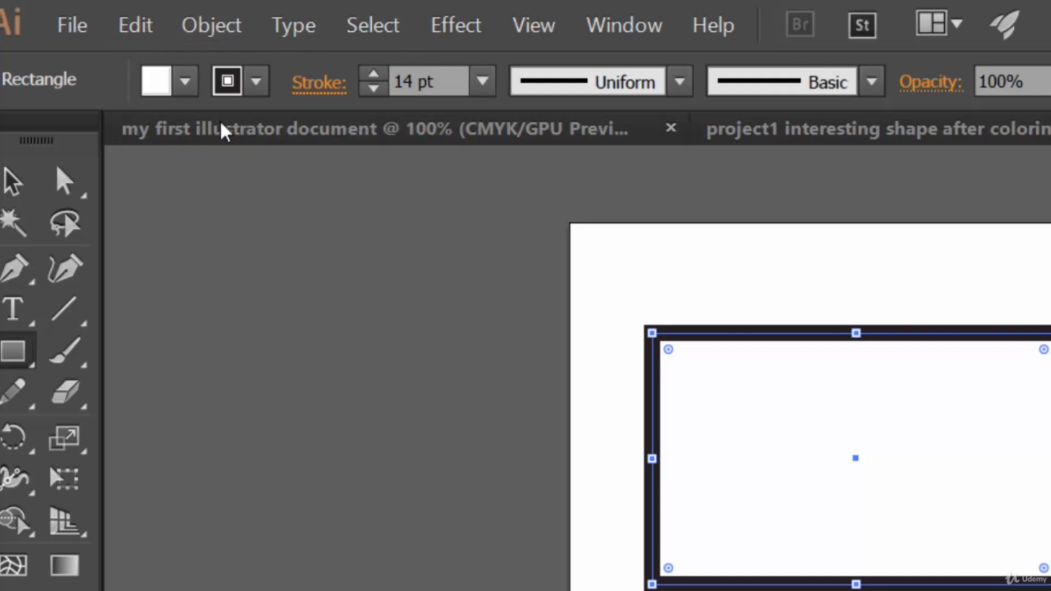
pyautogui.click(257, 83)
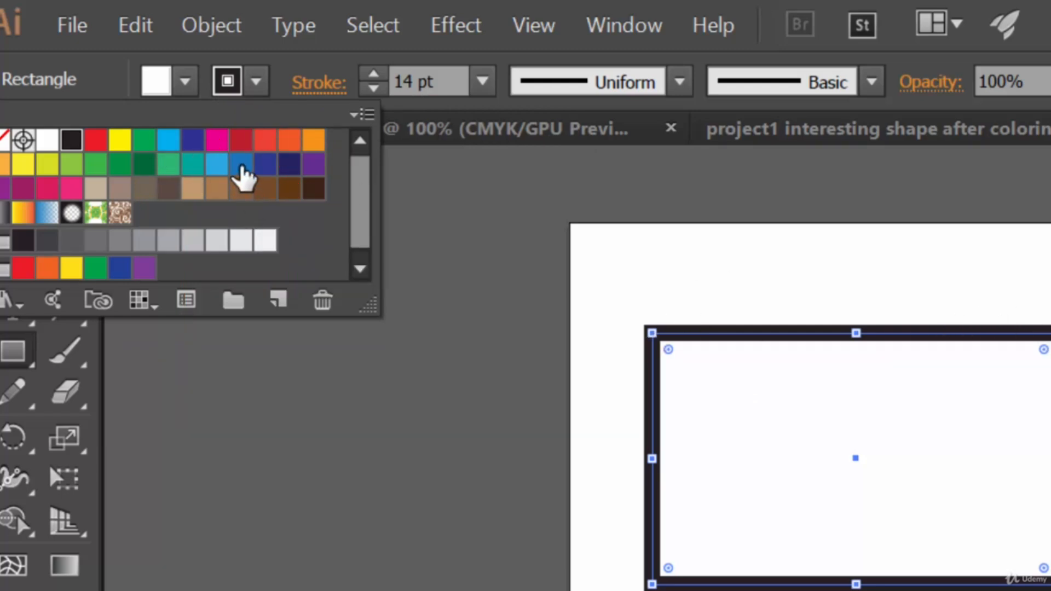
pyautogui.click(288, 141)
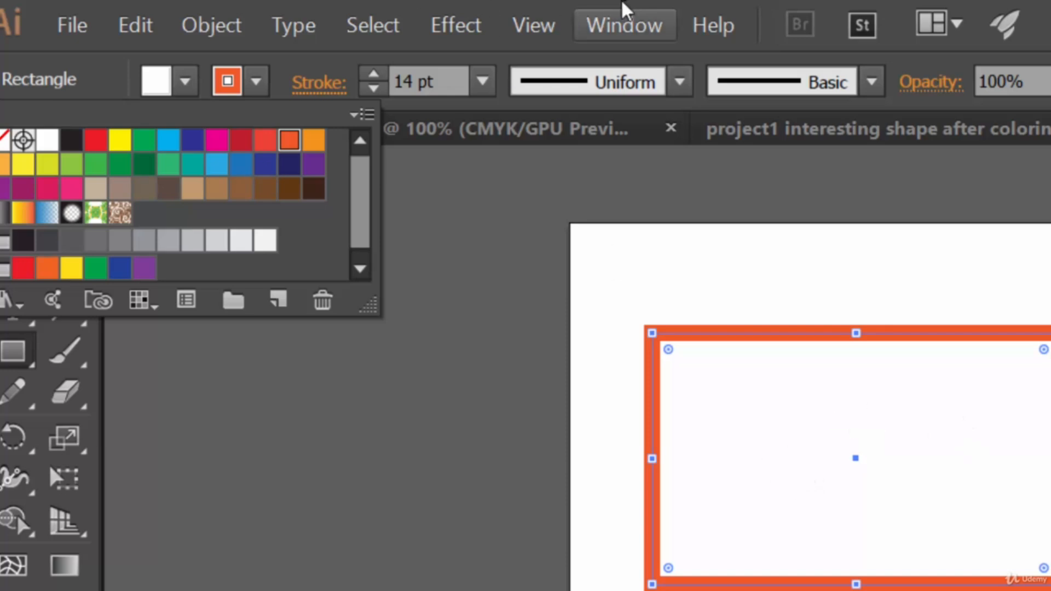
# Fill the rectangle with a medium gray swatch.
pyautogui.click(184, 80)
pyautogui.click(184, 79)
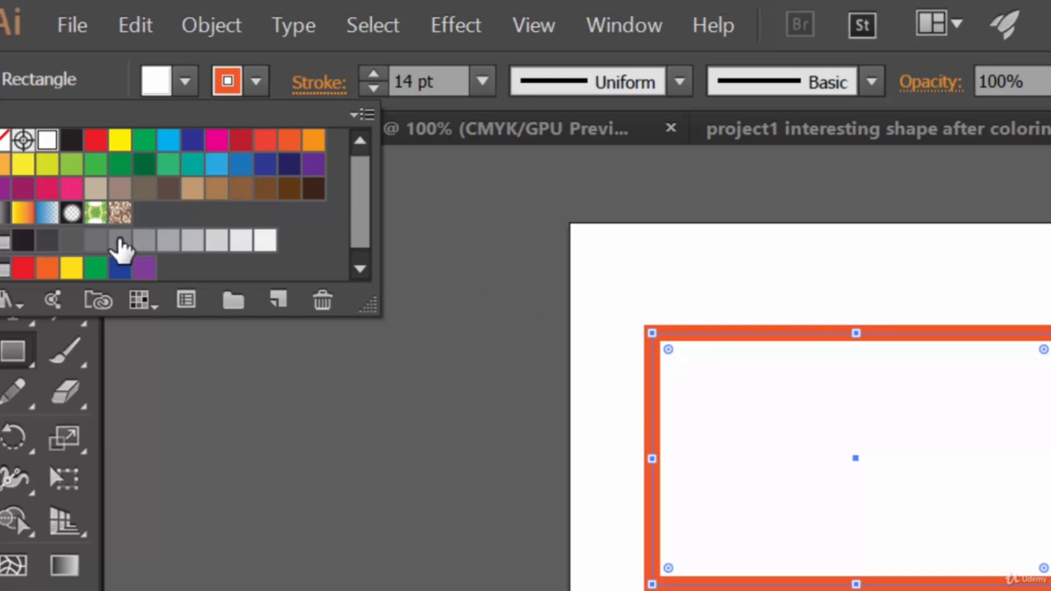
pyautogui.click(122, 249)
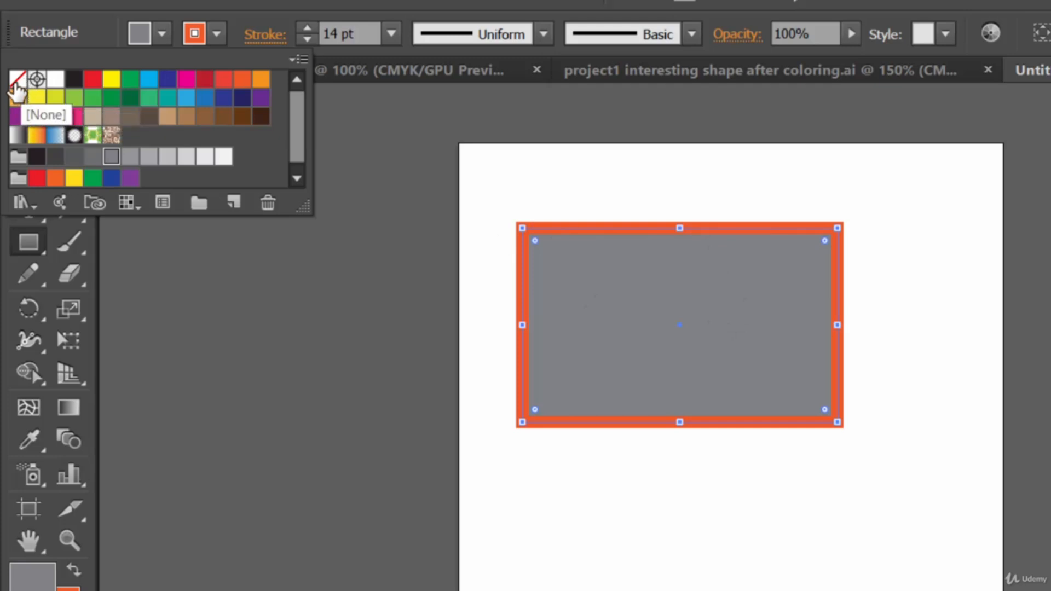
# Set both the rectangle's fill and its stroke to None.
pyautogui.click(17, 83)
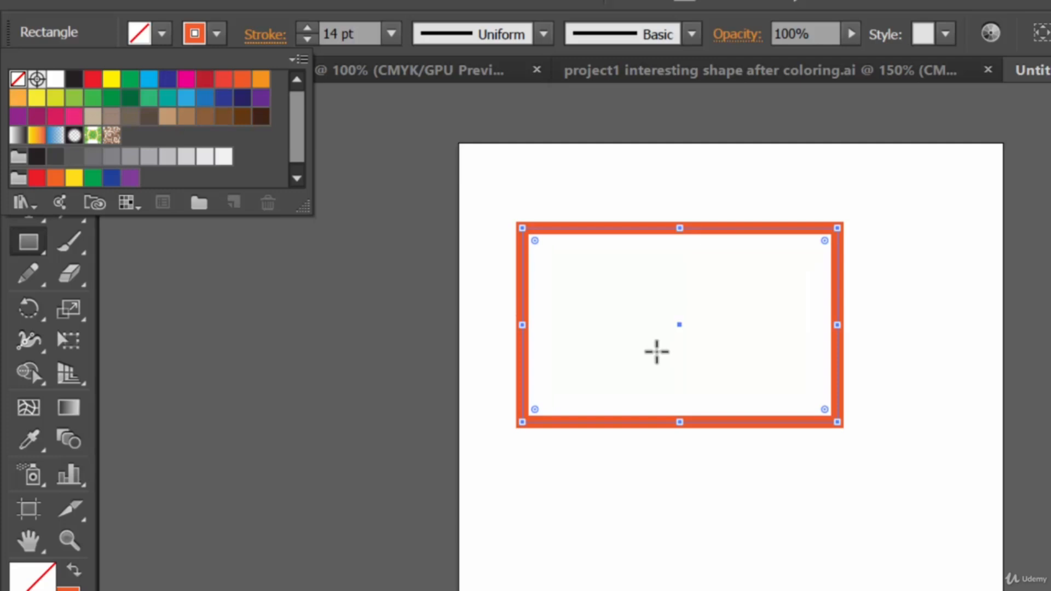
pyautogui.click(218, 36)
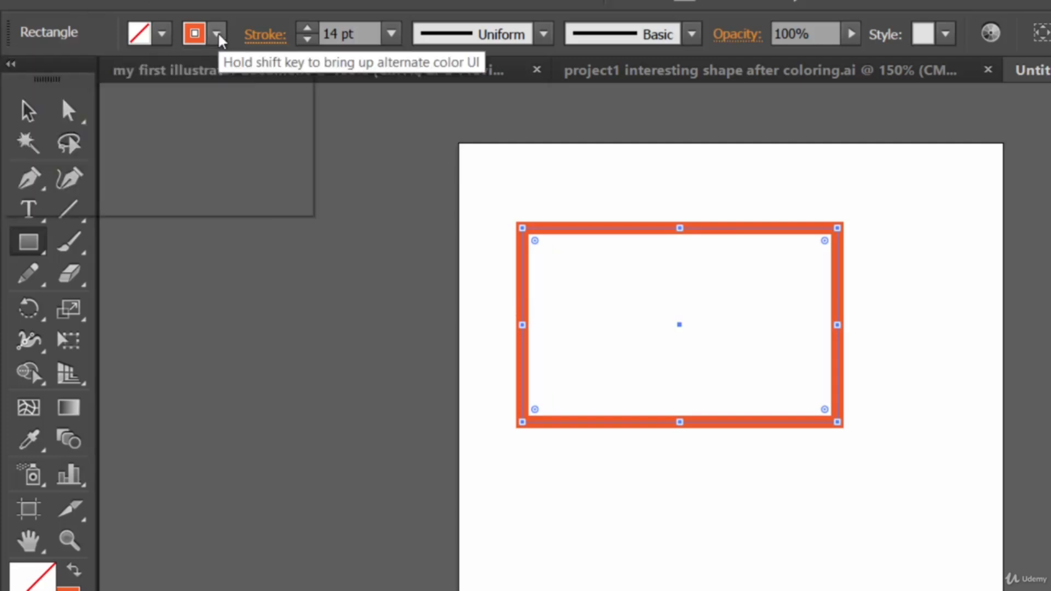
pyautogui.click(218, 36)
pyautogui.click(18, 79)
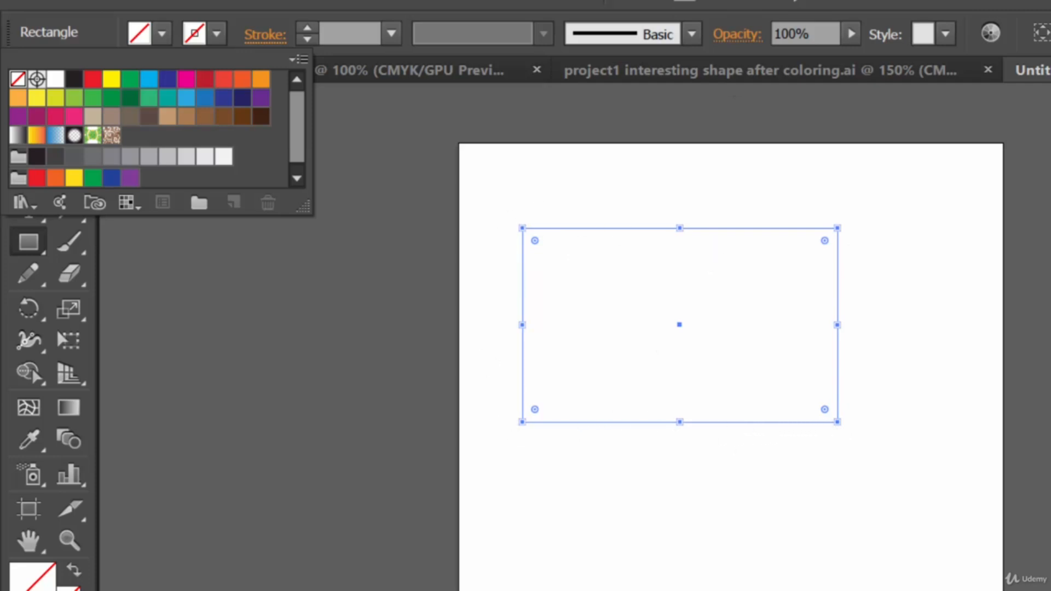
pyautogui.click(161, 33)
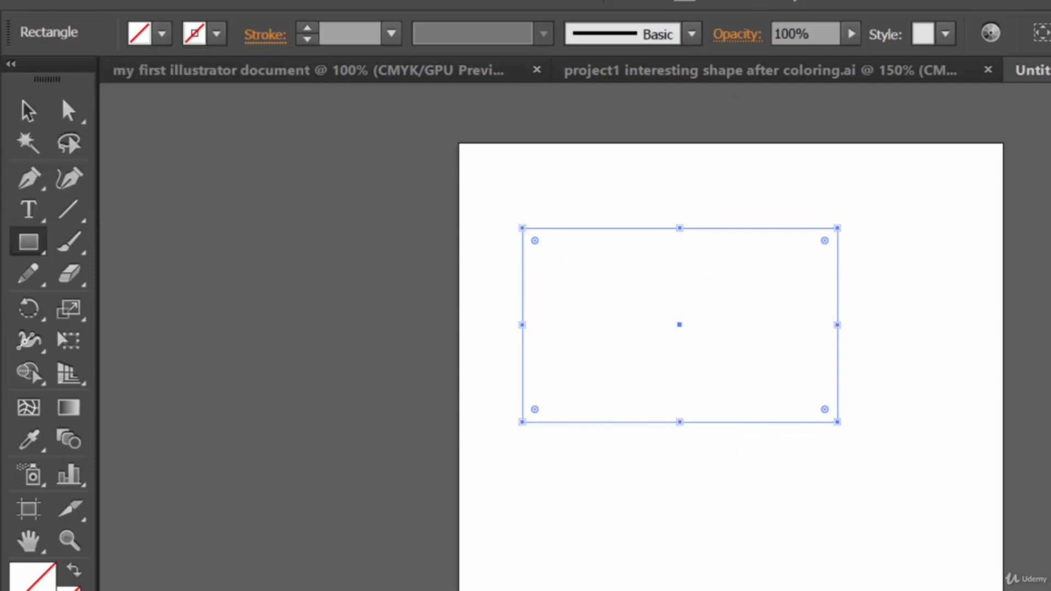
# Switch to the Selection tool, deselect the rectangle, and reselect it with Select All.
pyautogui.click(28, 110)
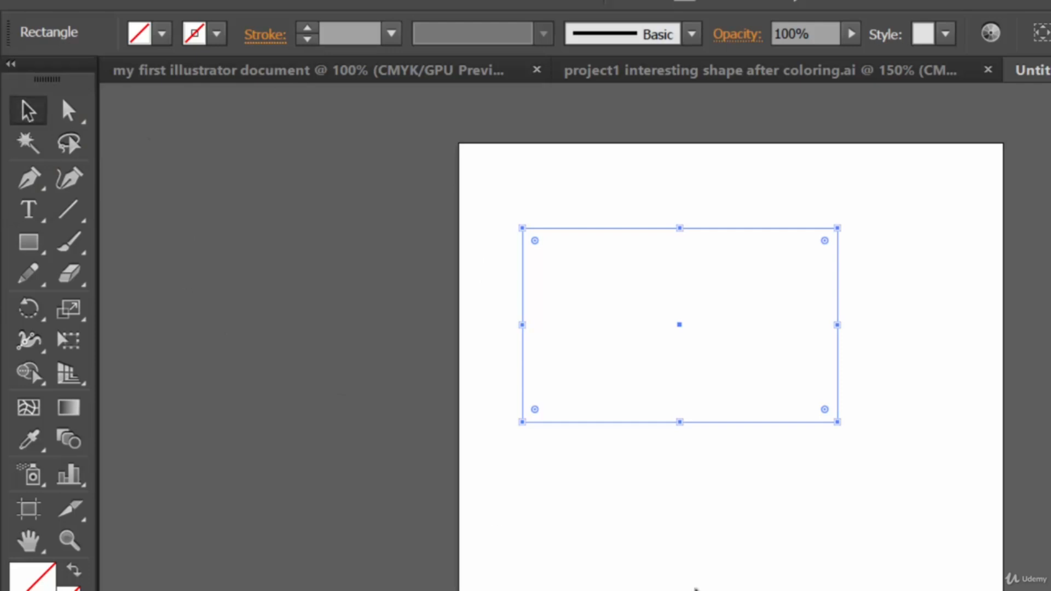
pyautogui.click(656, 581)
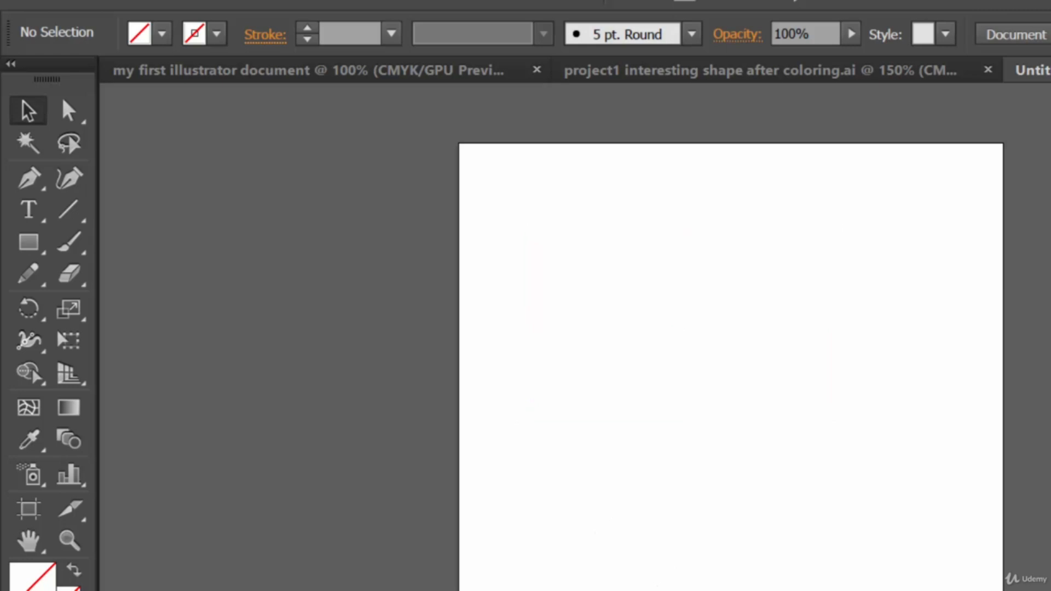
pyautogui.hotkey('ctrl', 'a')
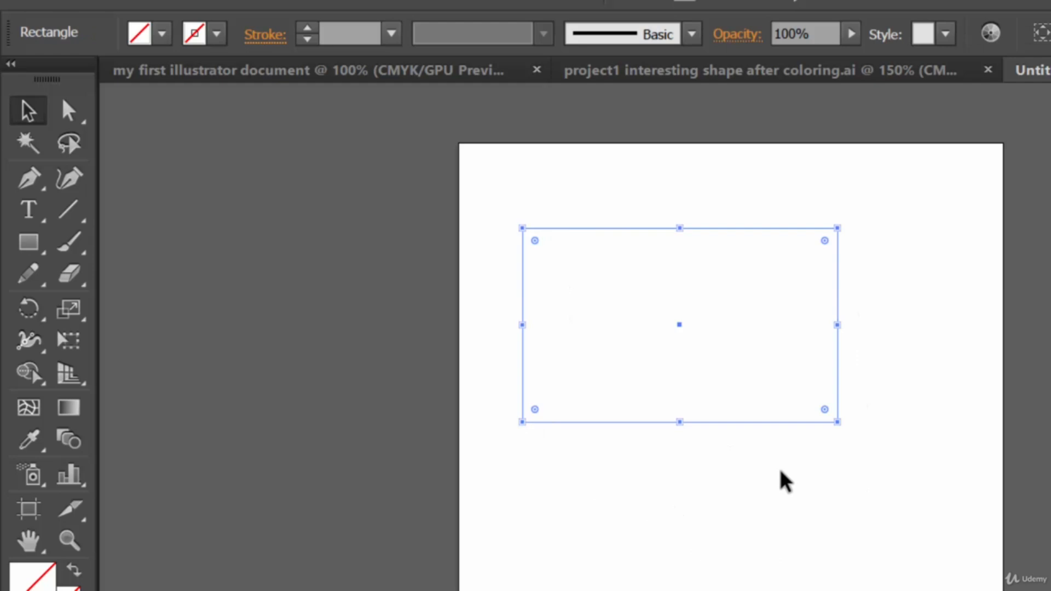
# Hide the bounding box and reselect the rectangle by its bottom edge so only its path is highlighted.
pyautogui.click(442, 2)
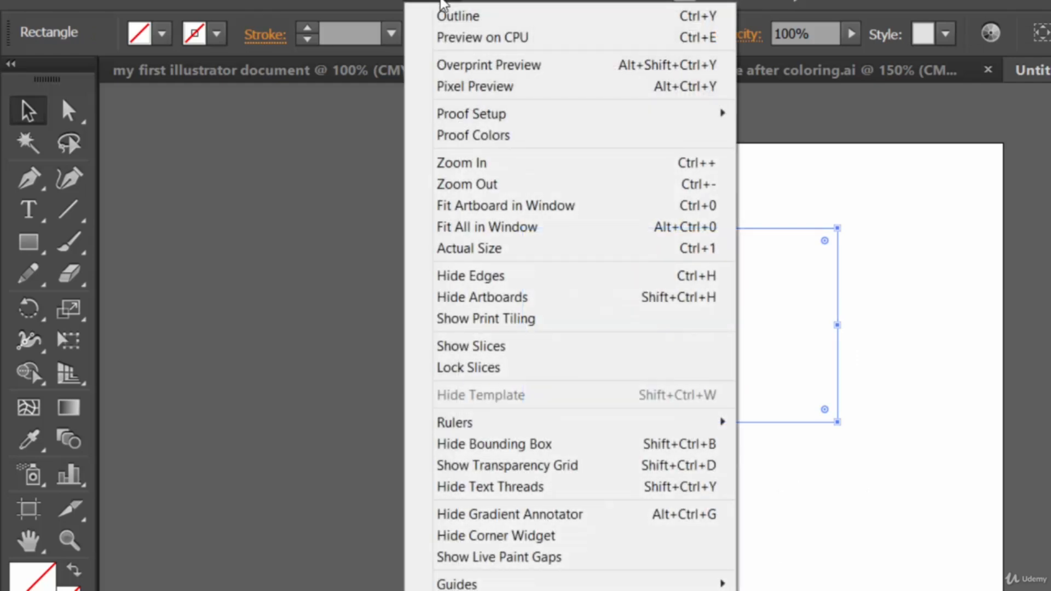
pyautogui.click(501, 446)
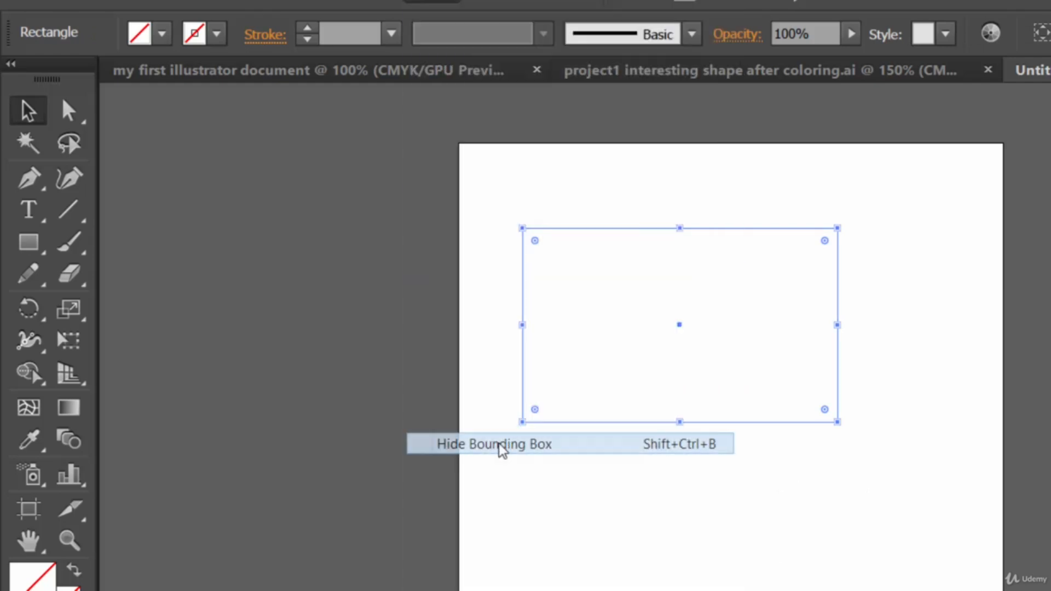
pyautogui.click(818, 253)
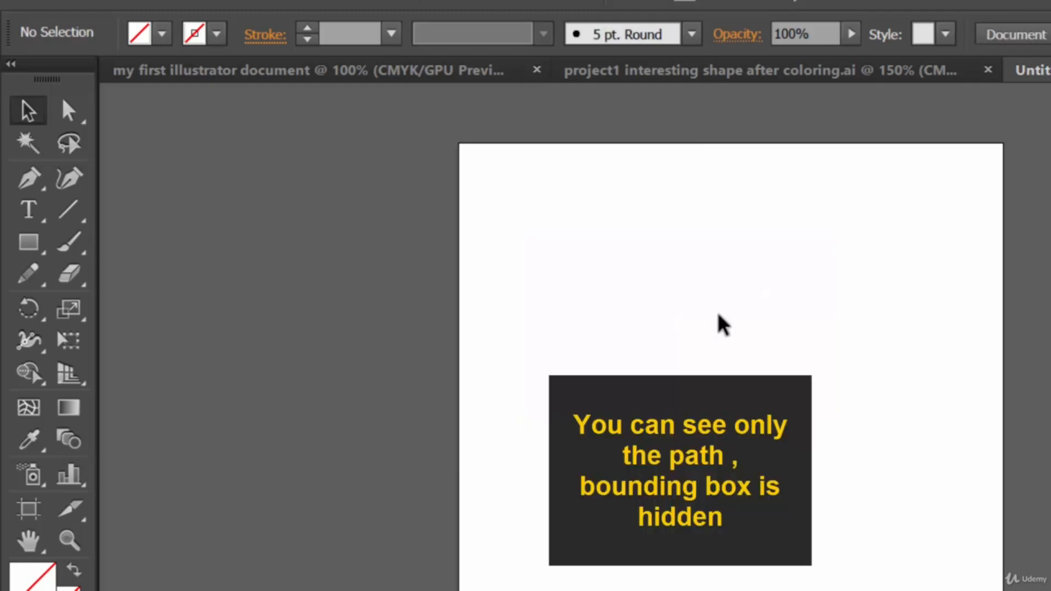
pyautogui.click(712, 421)
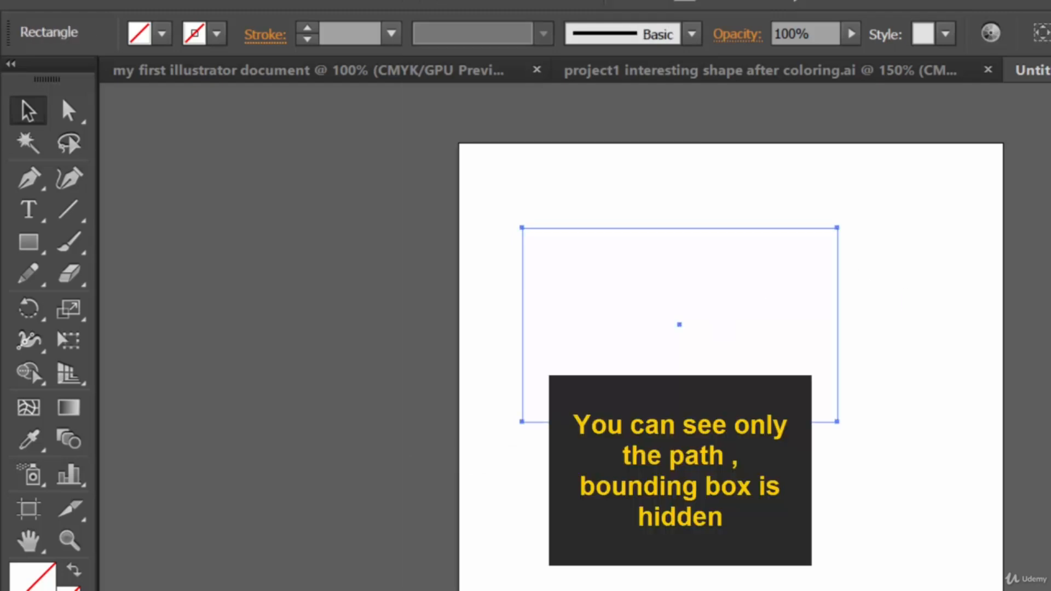
# Try to resize the rectangle outward from its upper-right corner, and undo that change.
pyautogui.moveTo(838, 227); pyautogui.dragTo(881, 205)
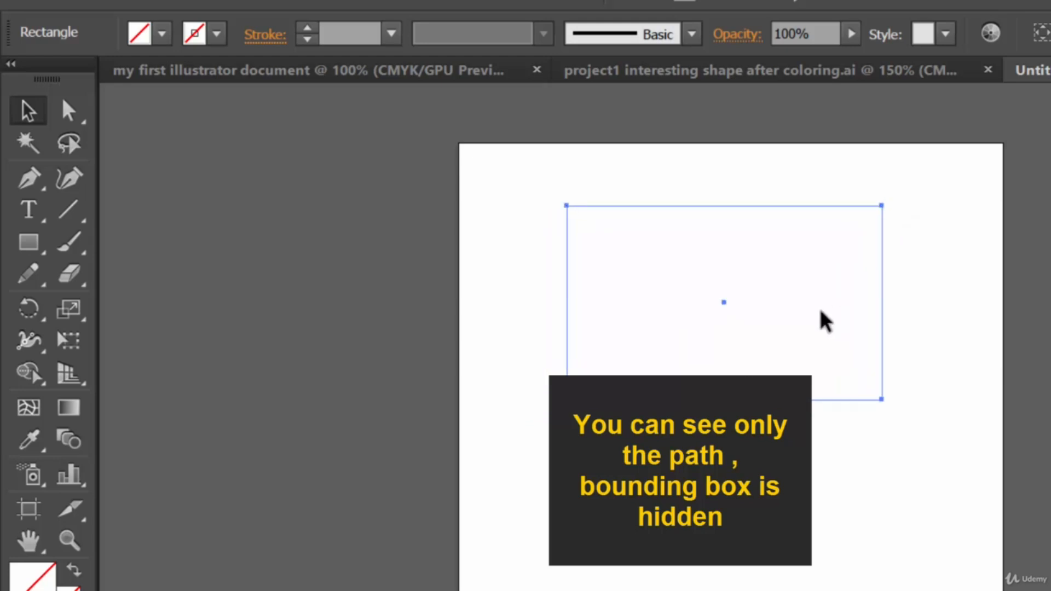
pyautogui.hotkey('ctrl', 'z')
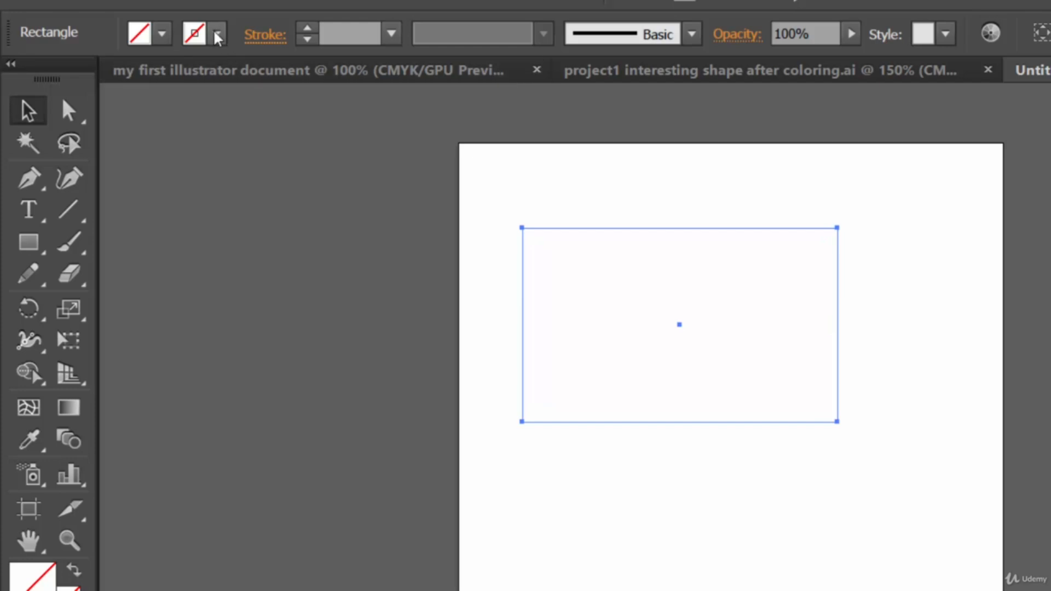
# Give the unfilled rectangle an orange stroke with a weight of 10 pt.
pyautogui.click(217, 34)
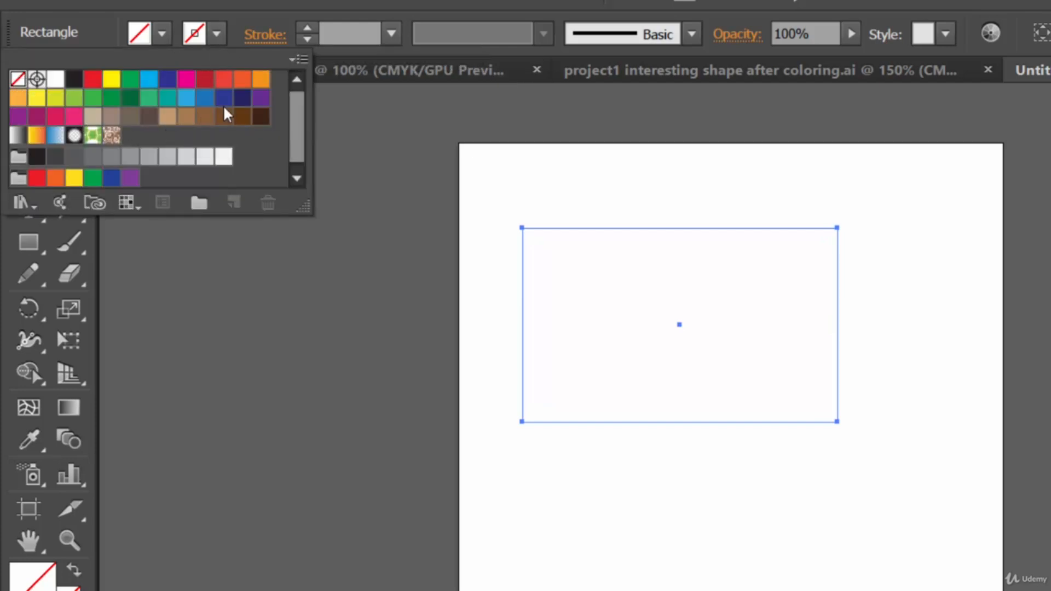
pyautogui.click(242, 80)
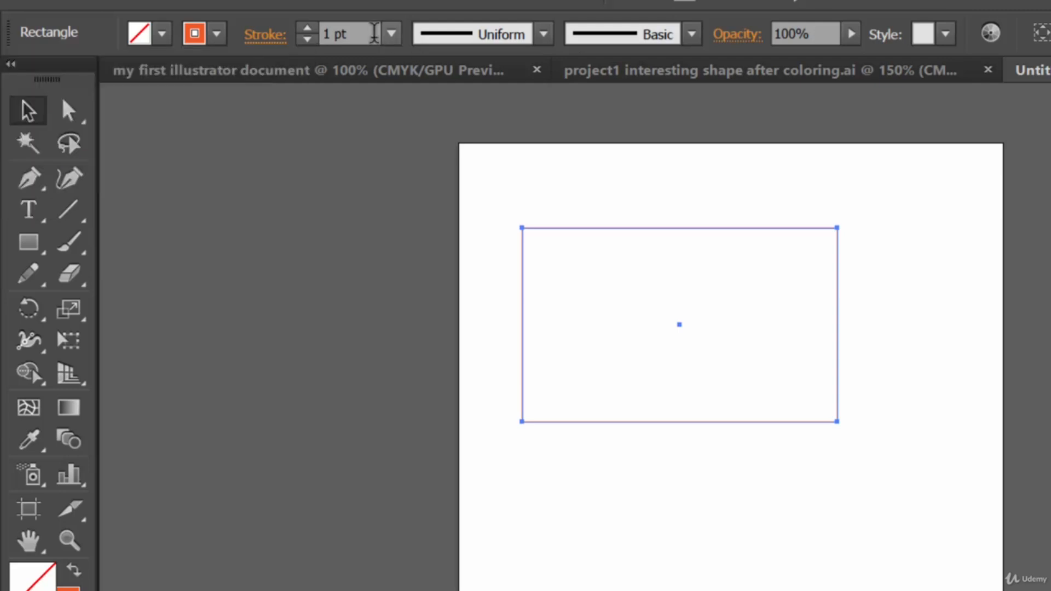
pyautogui.click(306, 29)
pyautogui.click(307, 29)
pyautogui.click(307, 29)
pyautogui.click(307, 29)
pyautogui.click(307, 29)
pyautogui.click(307, 29)
pyautogui.click(306, 39)
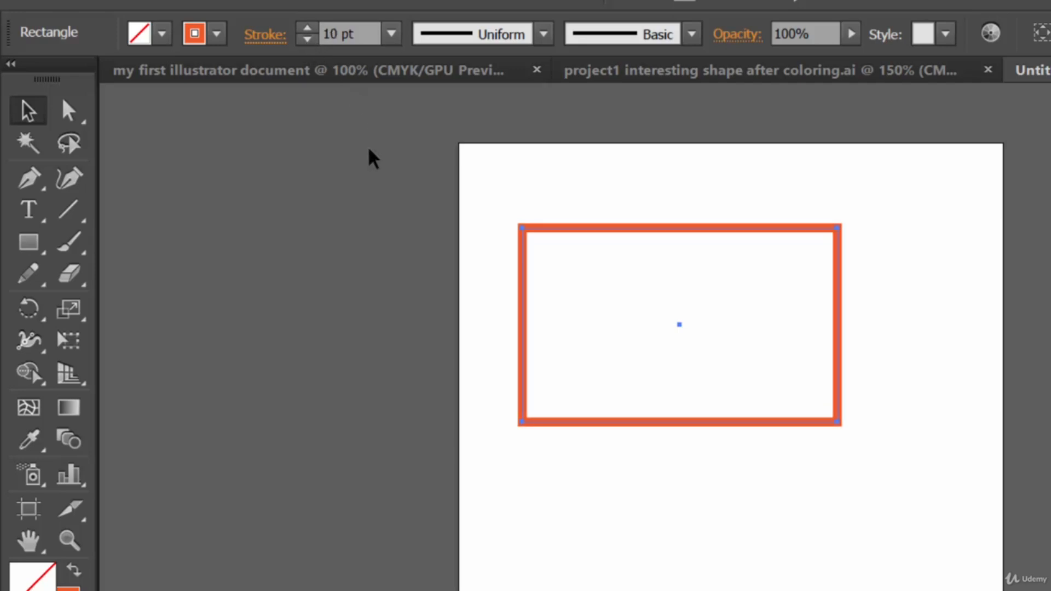
# Fill the rectangle with a medium gray swatch.
pyautogui.click(162, 34)
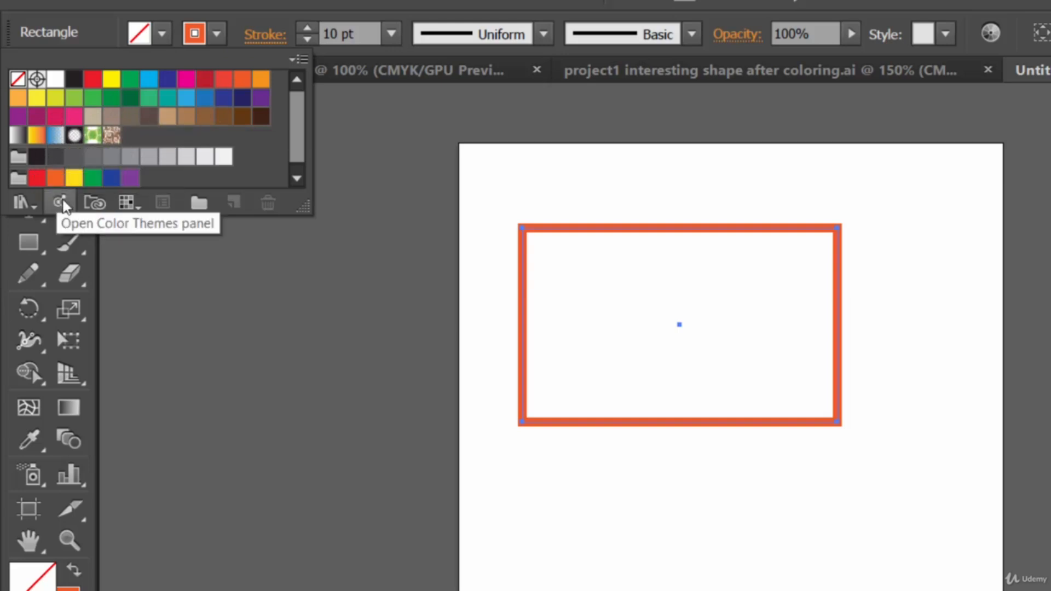
pyautogui.click(93, 157)
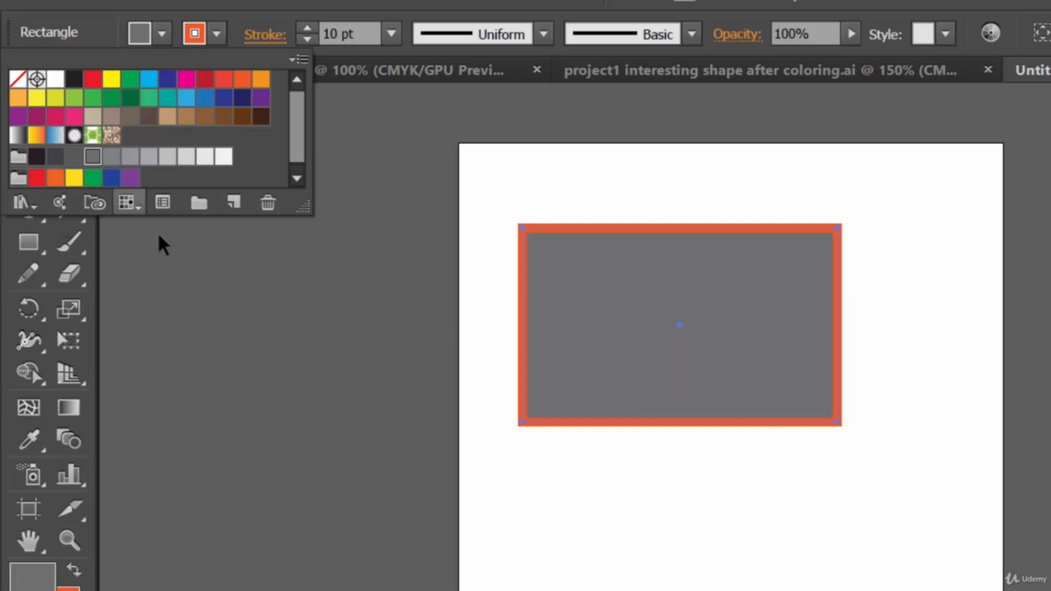
pyautogui.click(501, 2)
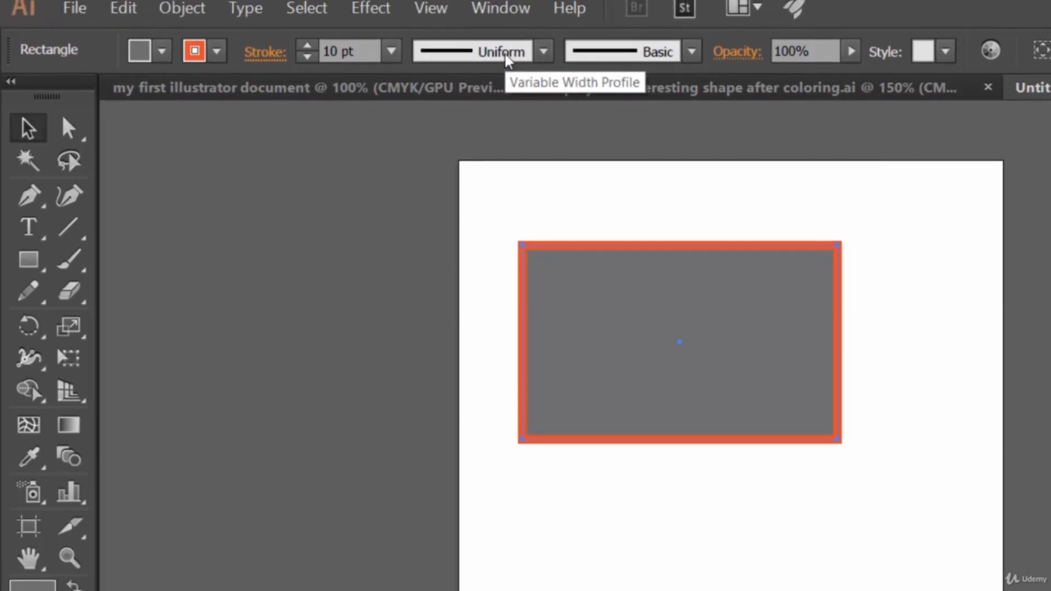
# Try the lens-shaped Width Profile 1, the hexagonal profile and the triangular Width Profile 4 on the rectangle's stroke.
pyautogui.click(524, 68)
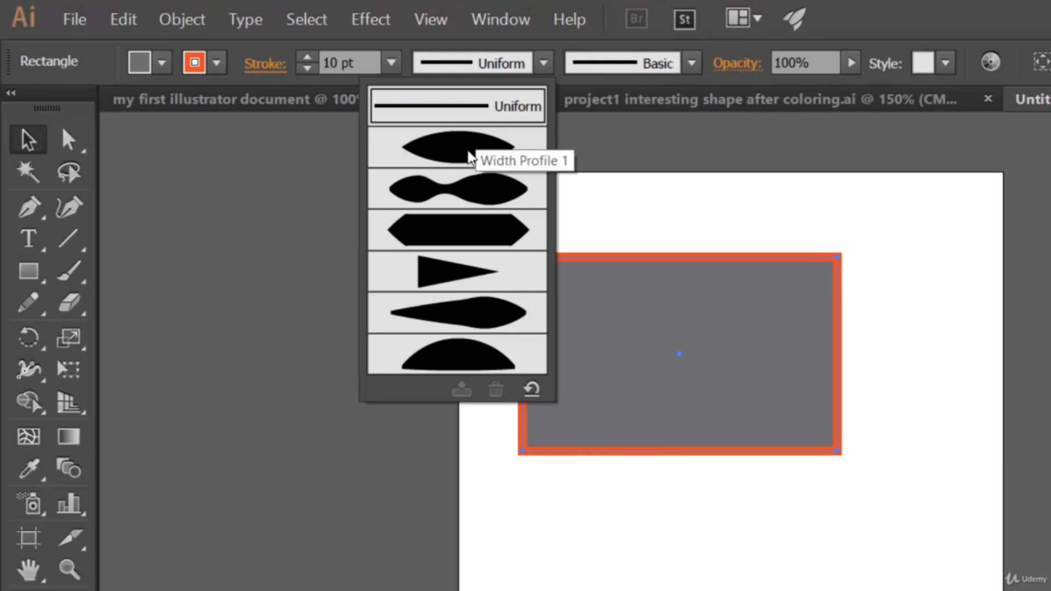
pyautogui.click(469, 160)
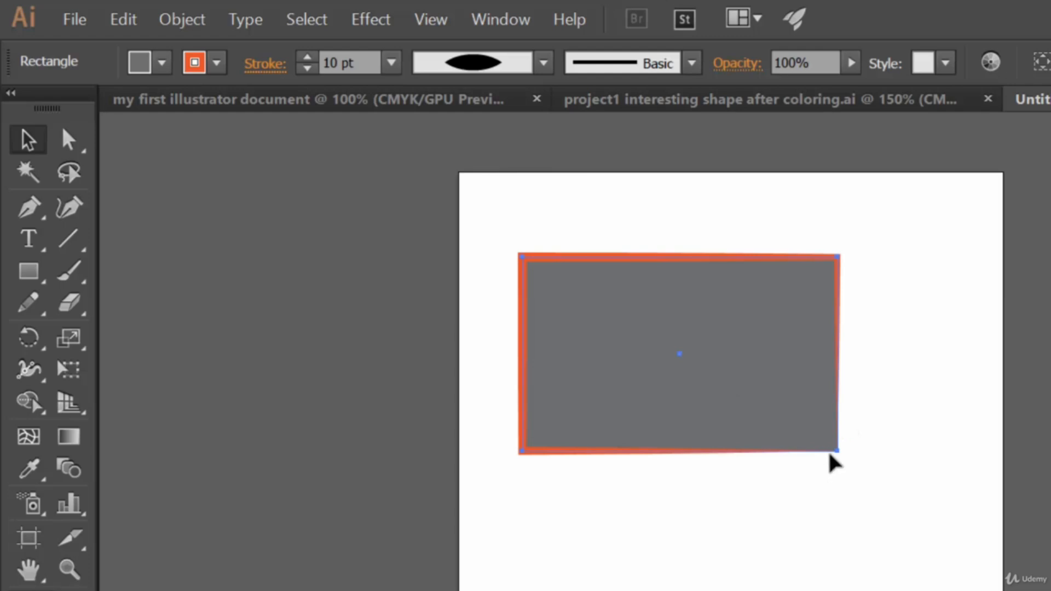
pyautogui.click(542, 63)
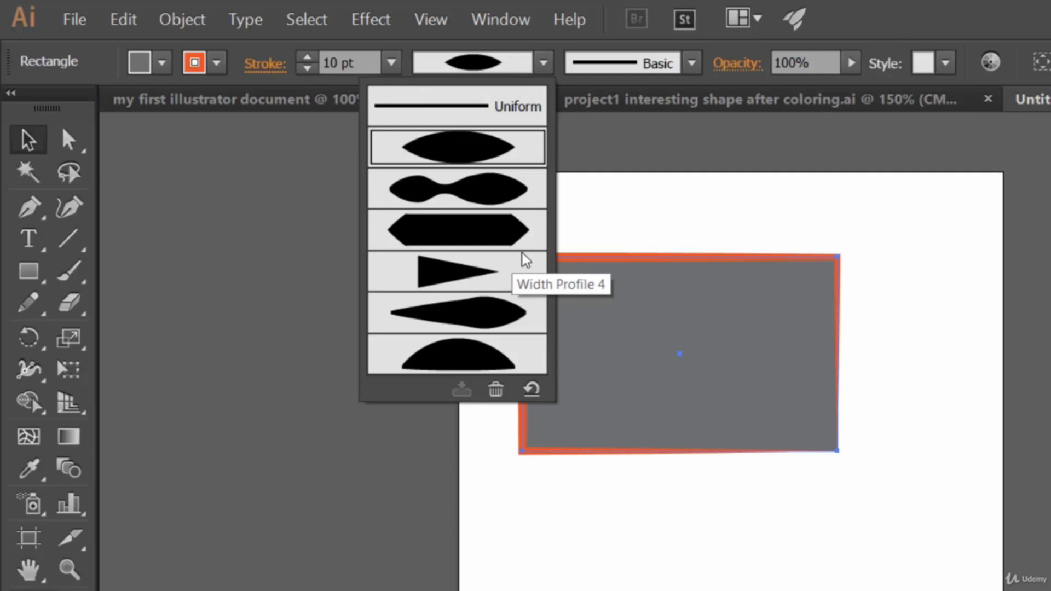
pyautogui.click(495, 232)
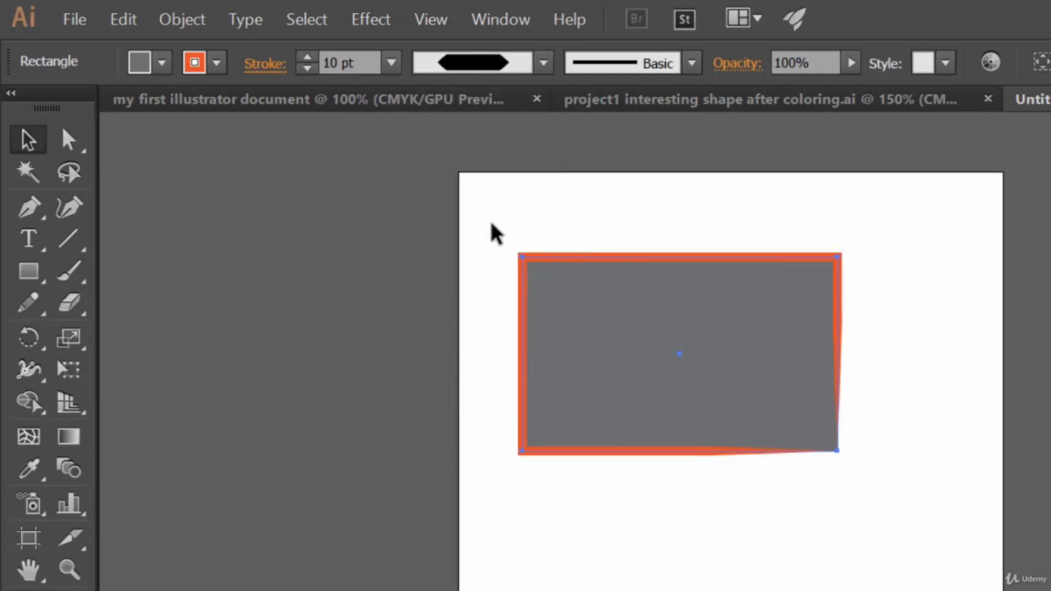
pyautogui.click(544, 63)
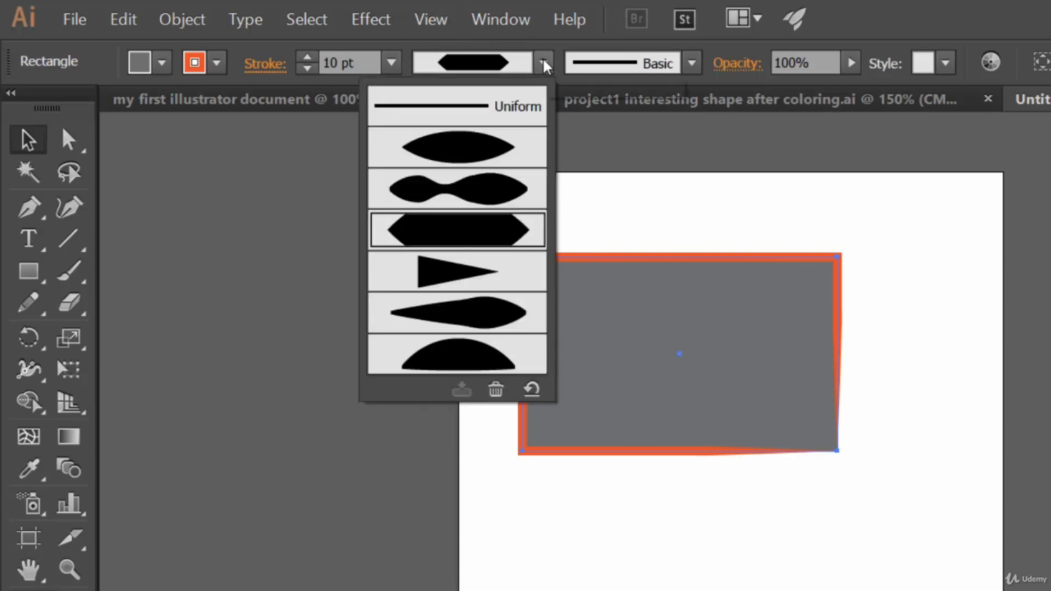
pyautogui.click(469, 283)
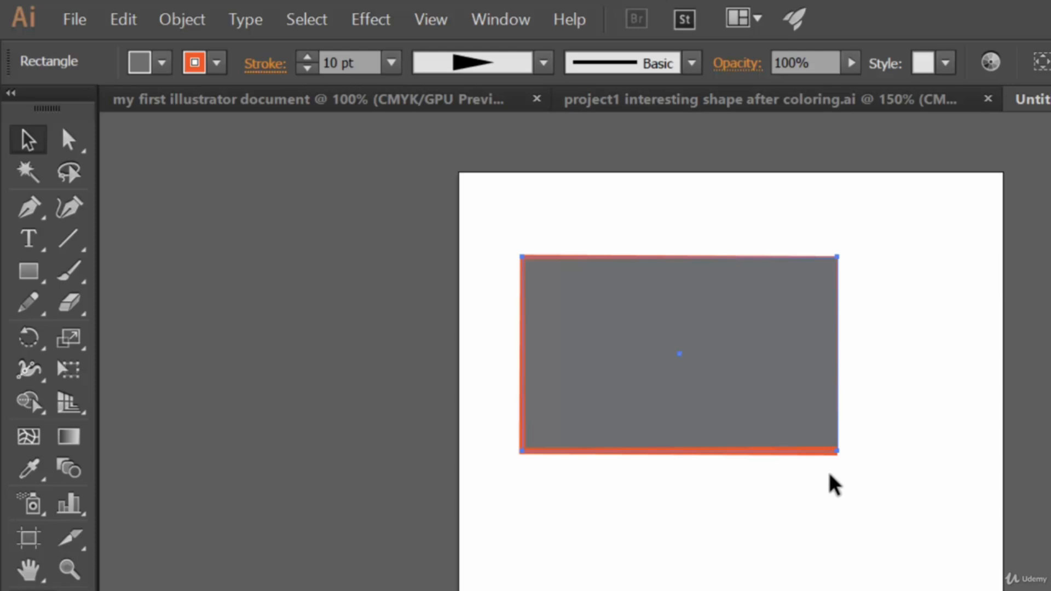
# Draw a horizontal line below the rectangle and set its stroke weight to 27 pt.
pyautogui.click(69, 240)
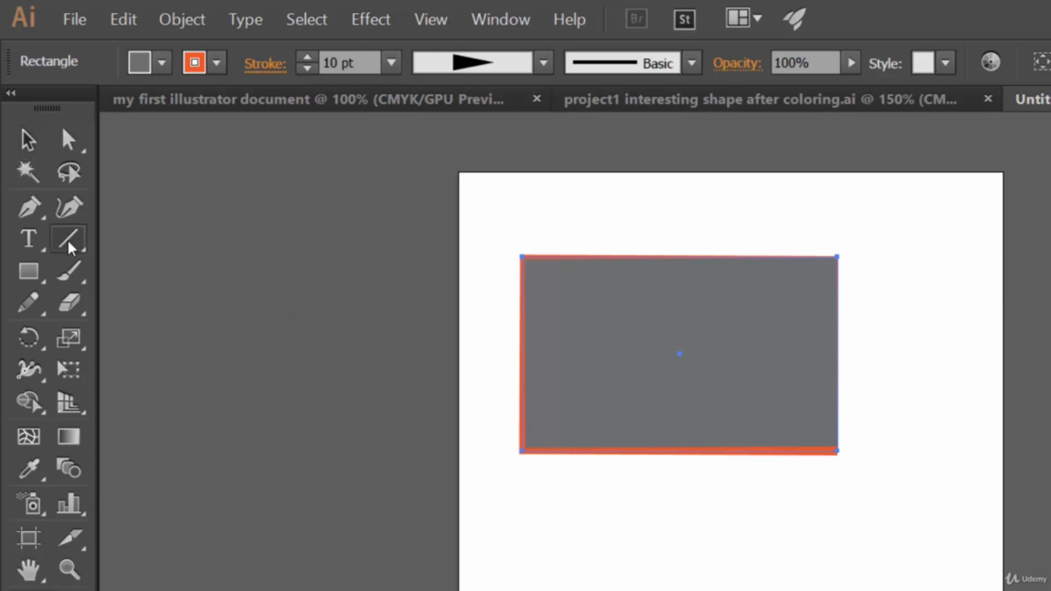
pyautogui.moveTo(521, 574); pyautogui.dragTo(934, 576)
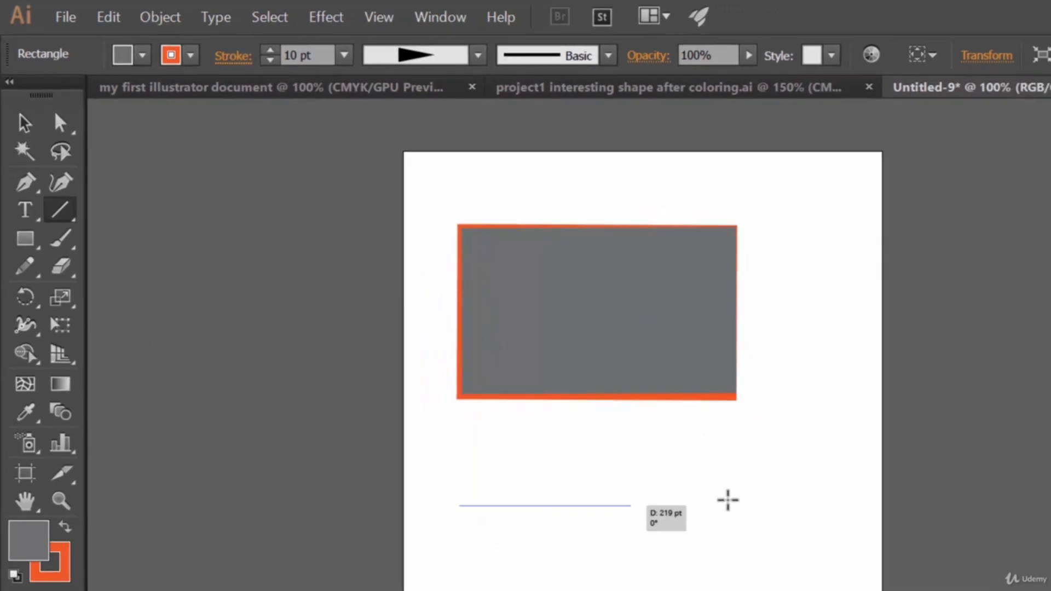
pyautogui.moveTo(780, 493); pyautogui.dragTo(781, 493)
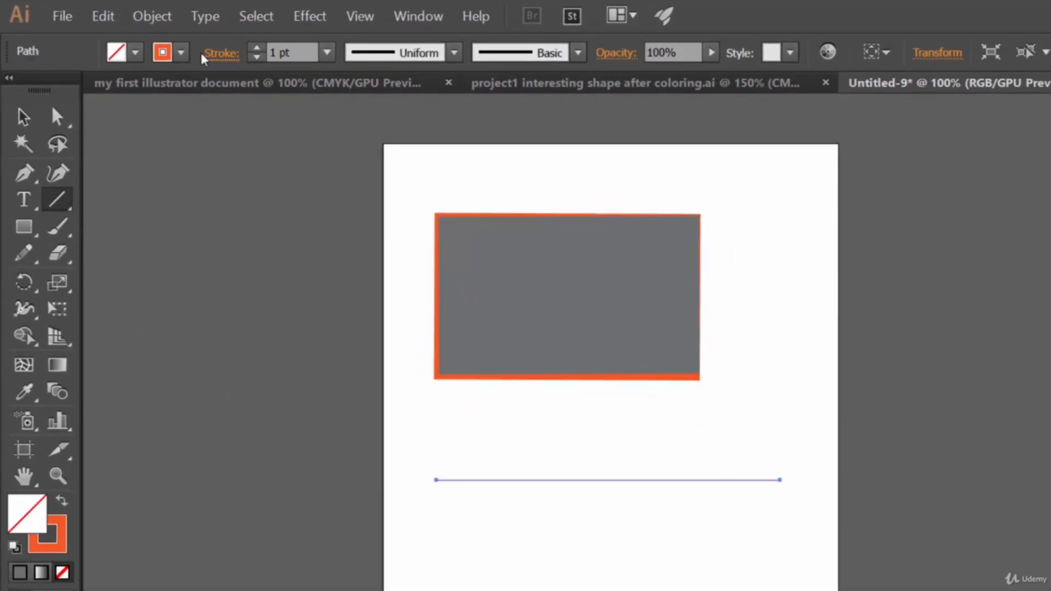
pyautogui.click(260, 49)
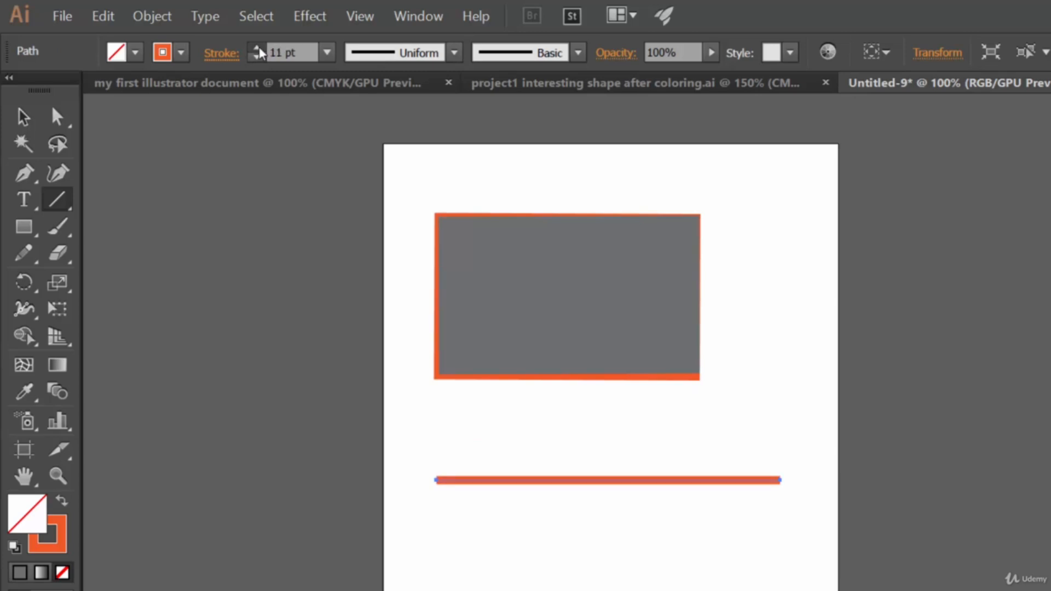
pyautogui.click(260, 49)
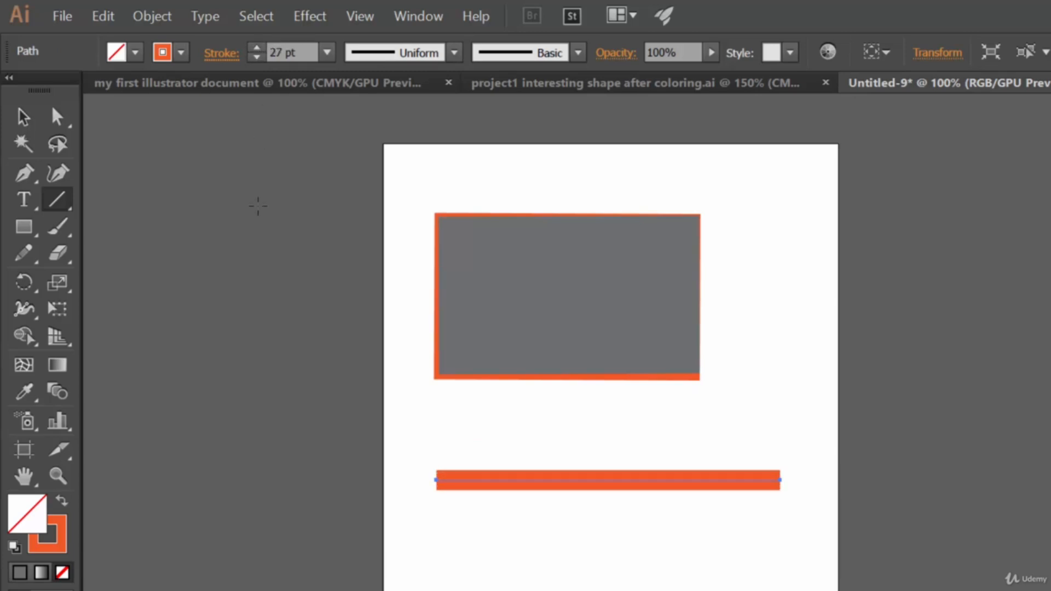
# Try the lens, double-bulge, hexagonal and long teardrop width profiles on the line's stroke.
pyautogui.click(454, 55)
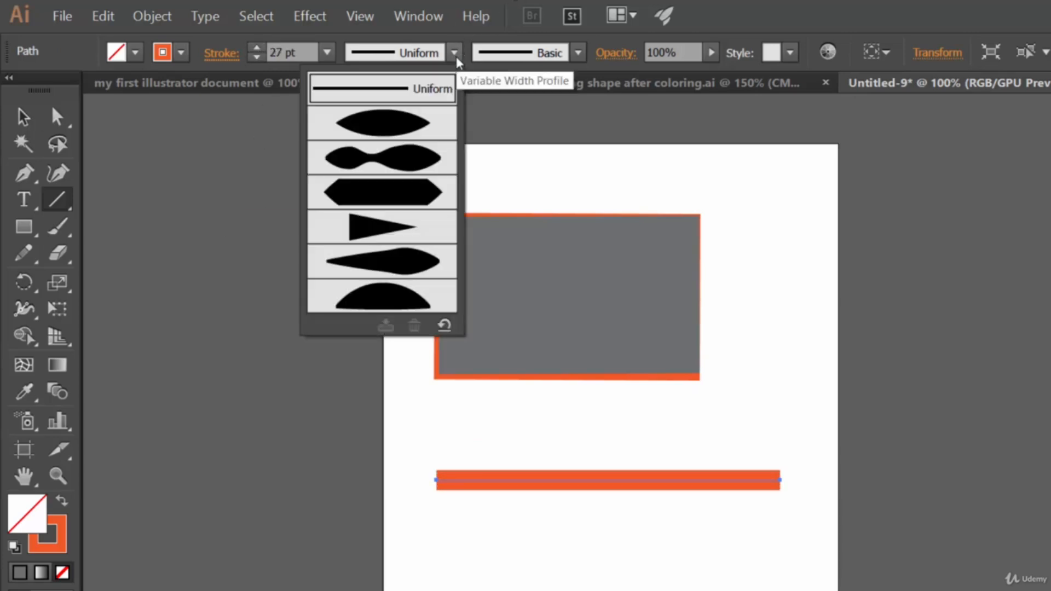
pyautogui.click(413, 124)
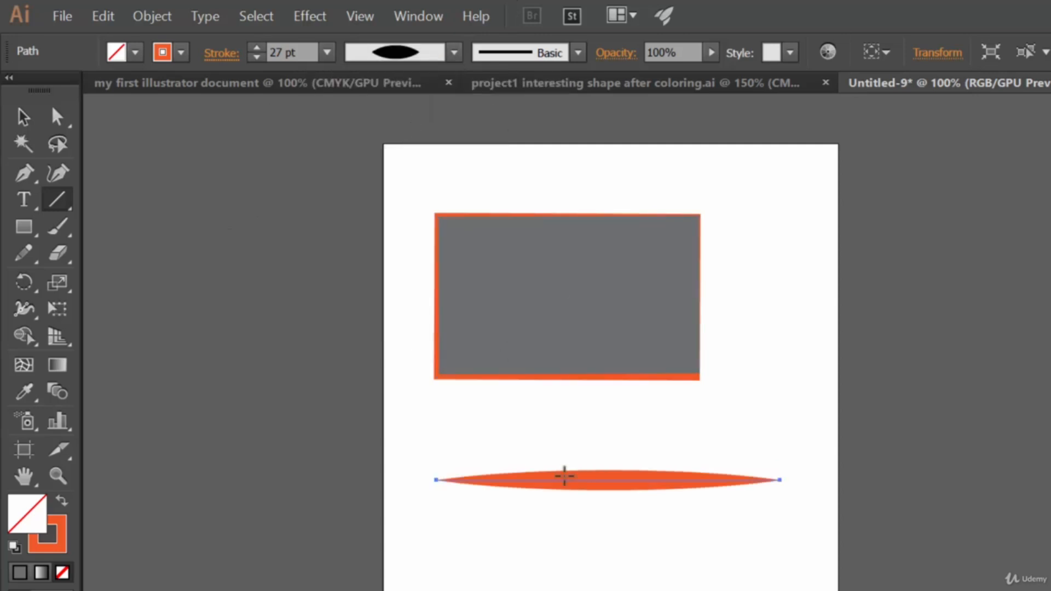
pyautogui.click(455, 57)
pyautogui.click(419, 167)
pyautogui.click(454, 54)
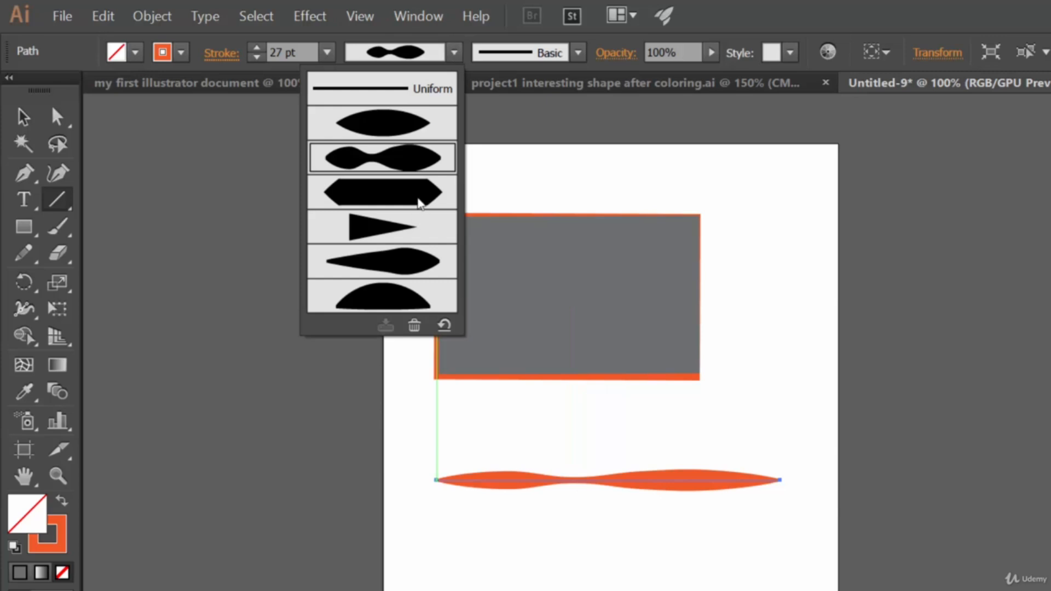
pyautogui.click(419, 204)
pyautogui.click(454, 53)
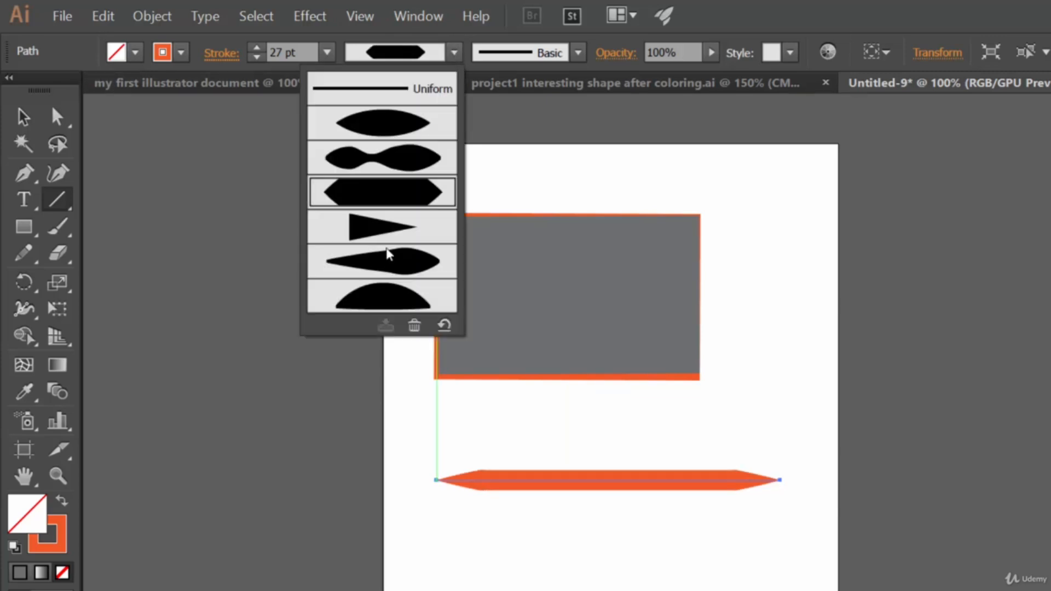
pyautogui.click(403, 264)
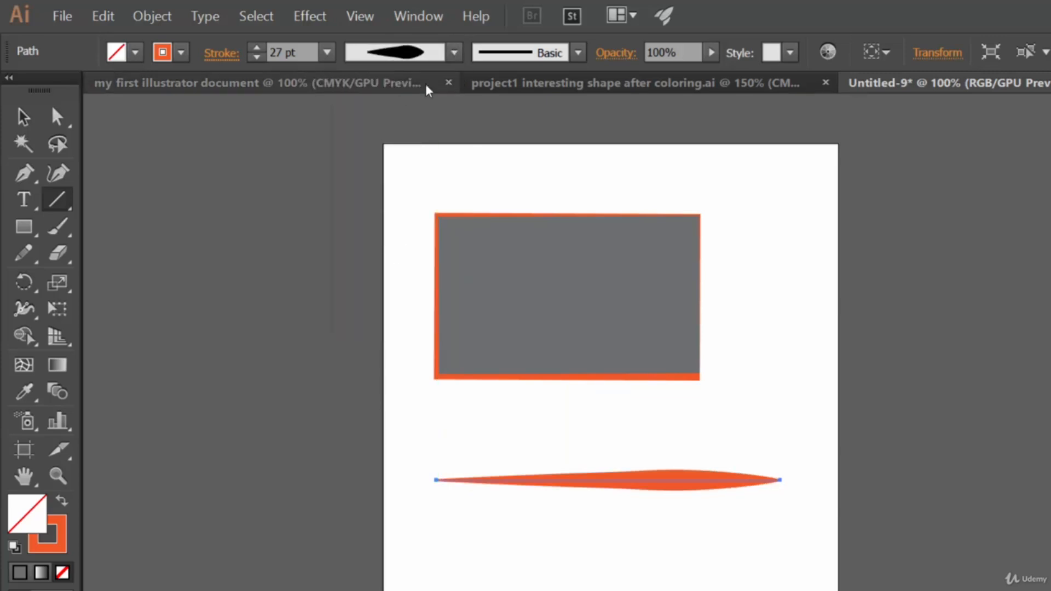
# Compare the lens and half-dome width profiles on the line, ending with the teardrop profile.
pyautogui.click(453, 53)
pyautogui.click(409, 126)
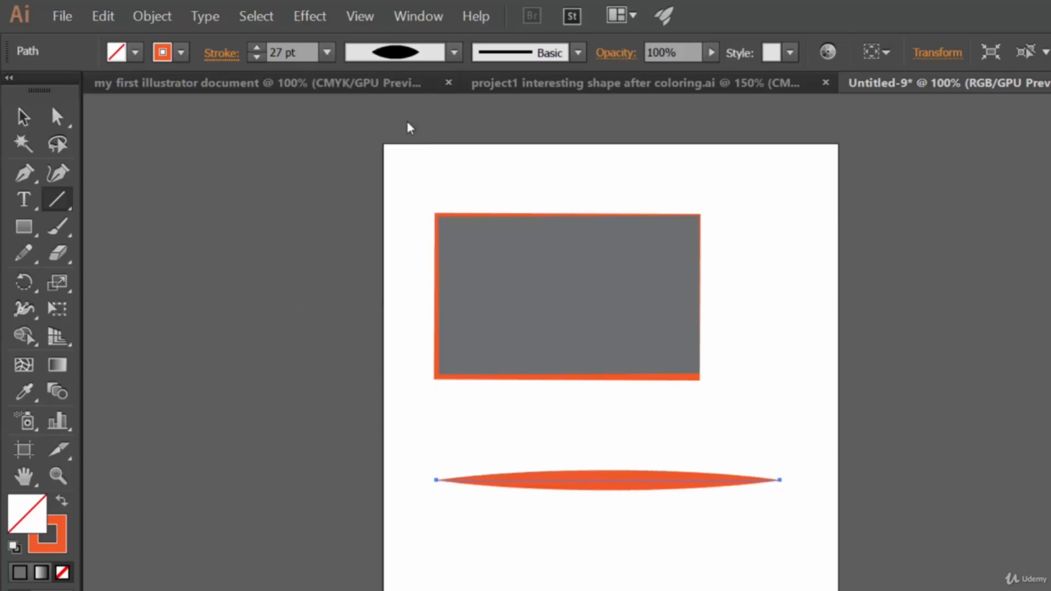
pyautogui.click(454, 52)
pyautogui.click(390, 290)
pyautogui.click(454, 52)
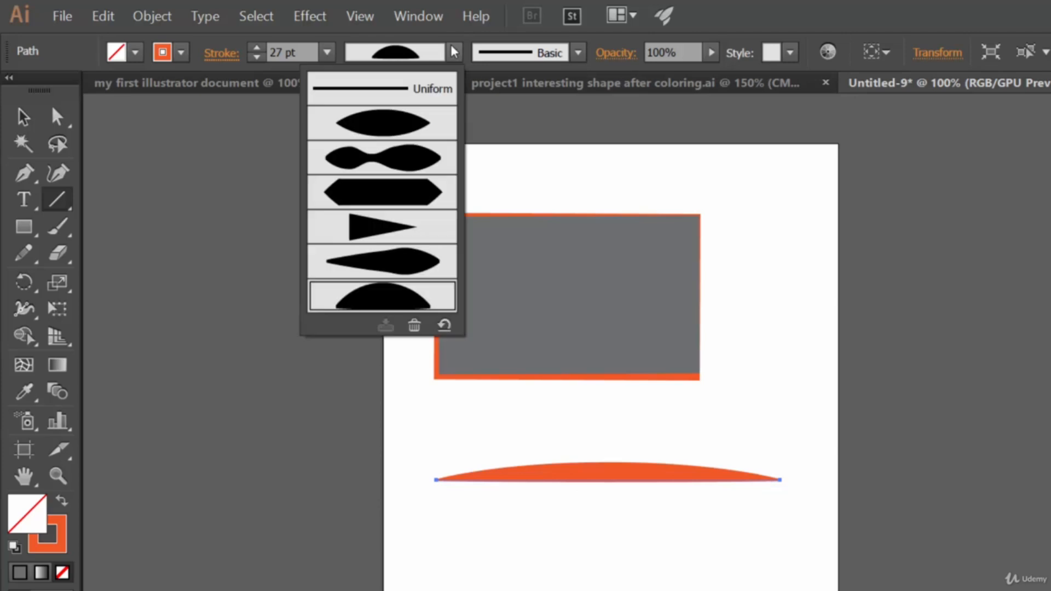
pyautogui.click(401, 263)
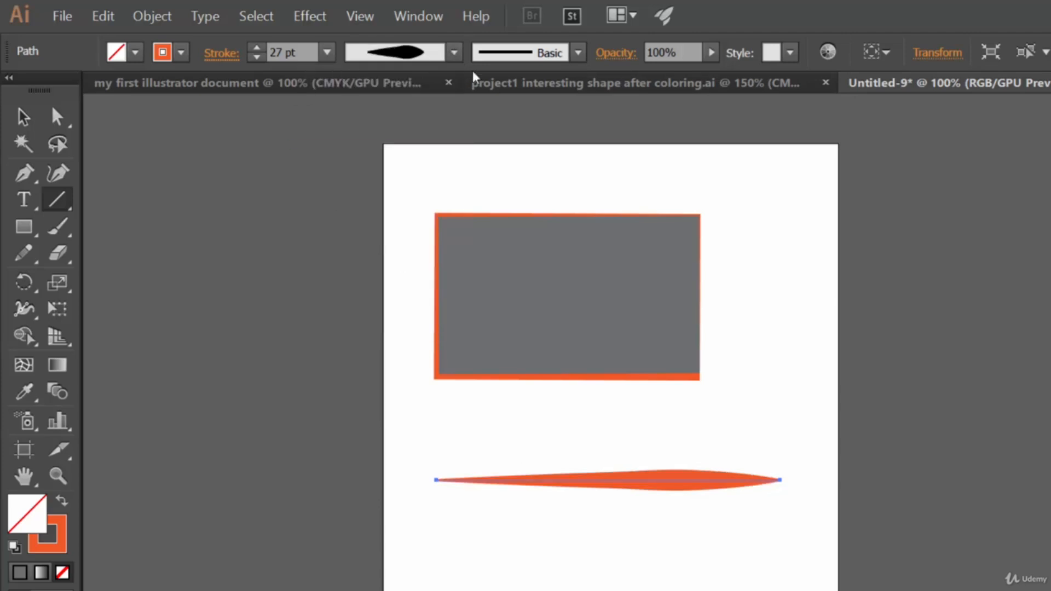
# Delete the line below the rectangle.
pyautogui.click(454, 52)
pyautogui.click(554, 57)
pyautogui.press('Delete')
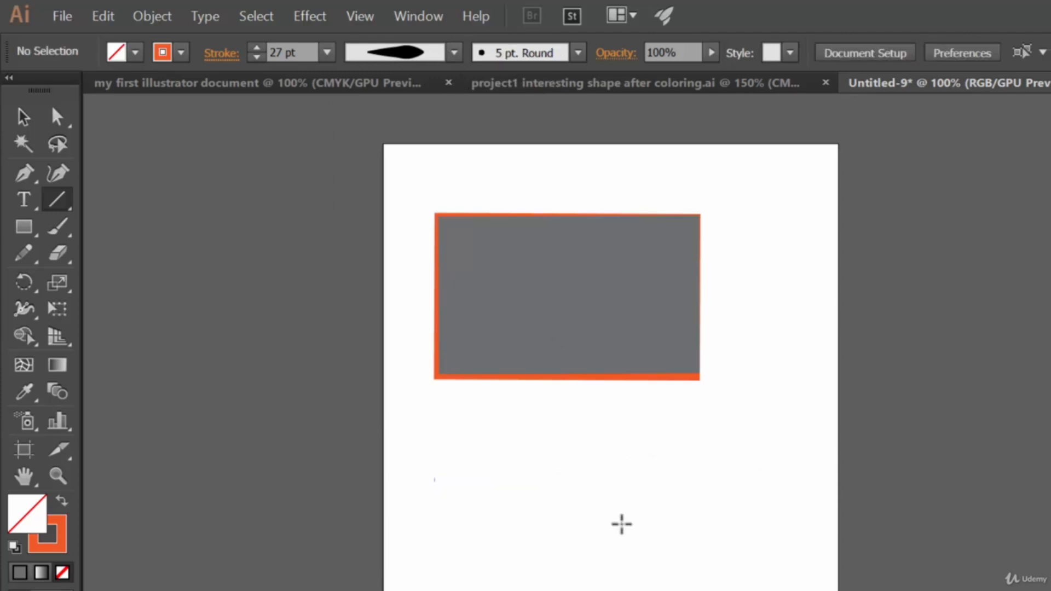
# Reselect the gray rectangle and set its stroke's width profile to Uniform.
pyautogui.click(557, 308)
pyautogui.click(768, 472)
pyautogui.press('v')
pyautogui.click(635, 358)
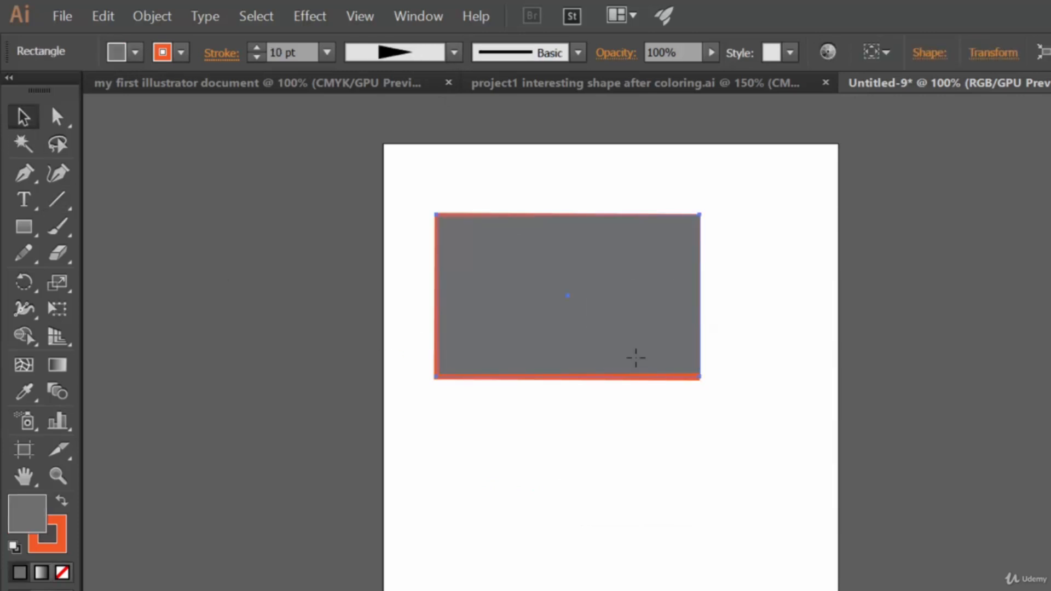
pyautogui.click(439, 55)
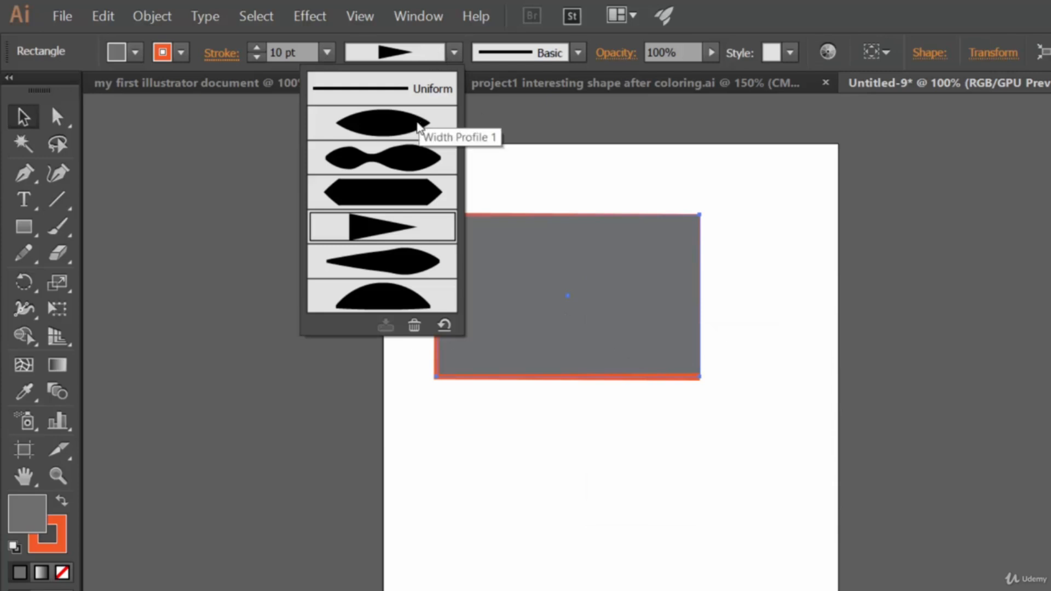
pyautogui.click(363, 90)
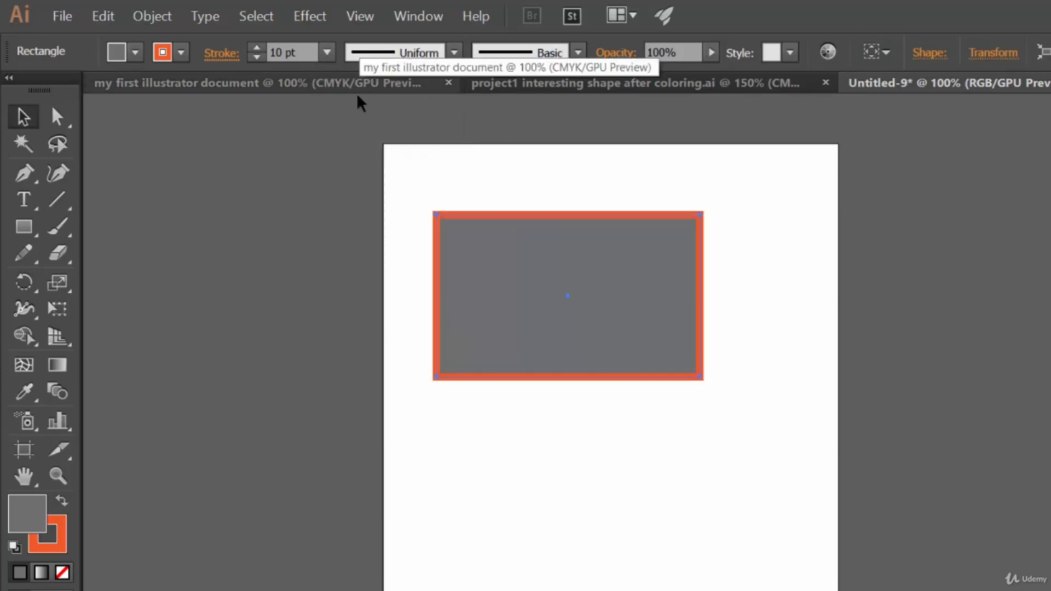
# Try the rough charcoal brush and the orange decorative brush on the rectangle's stroke.
pyautogui.click(578, 53)
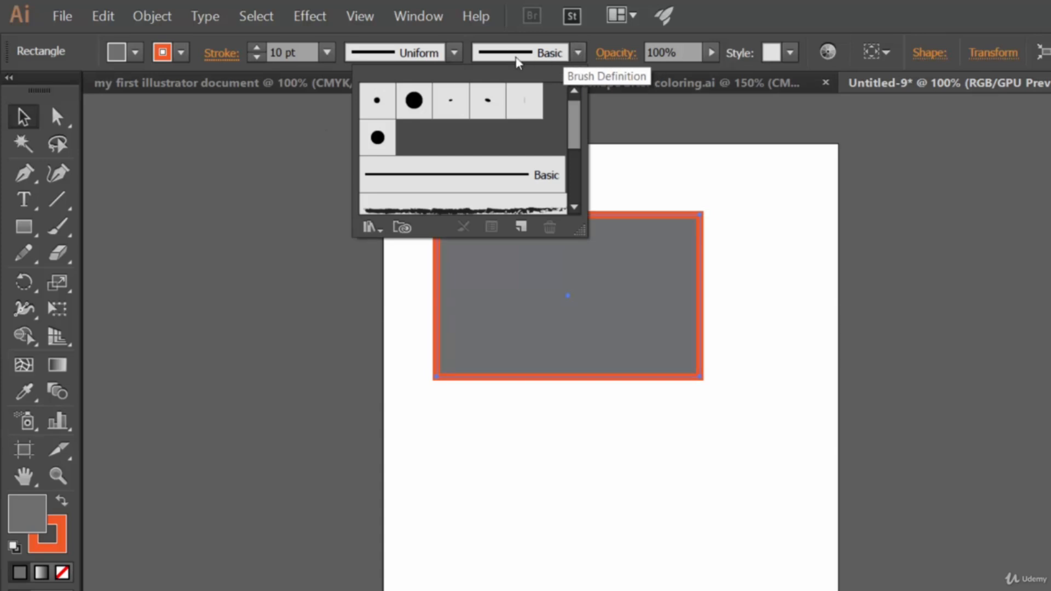
pyautogui.click(797, 2)
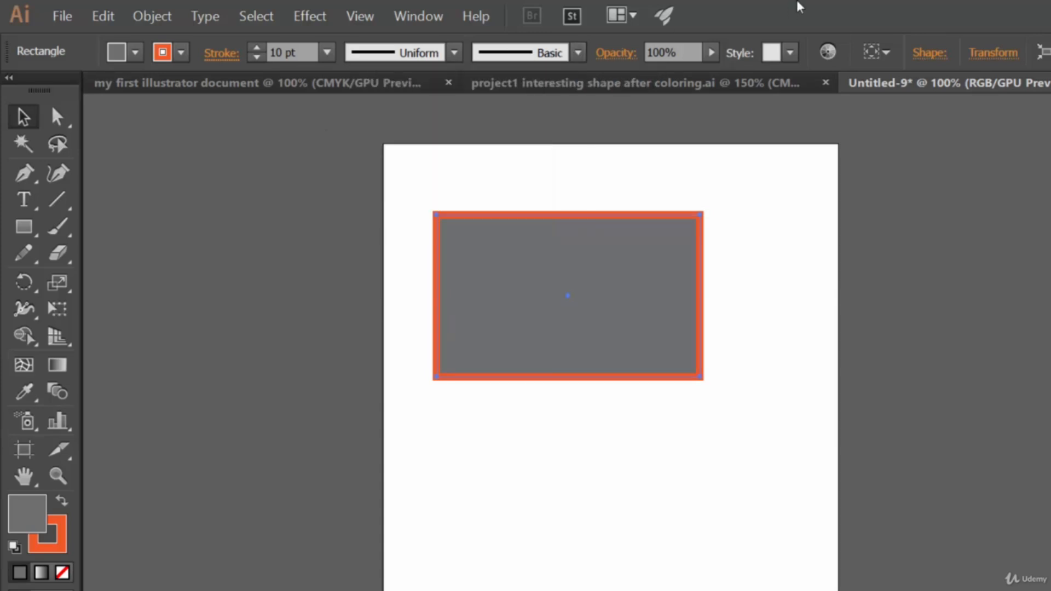
pyautogui.click(526, 57)
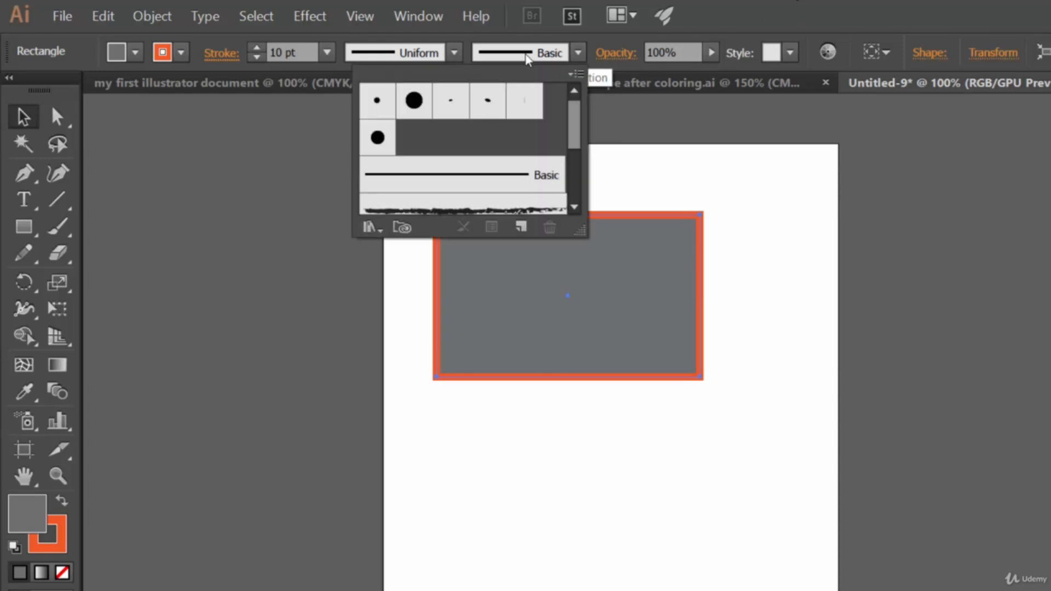
pyautogui.moveTo(578, 116); pyautogui.dragTo(580, 135)
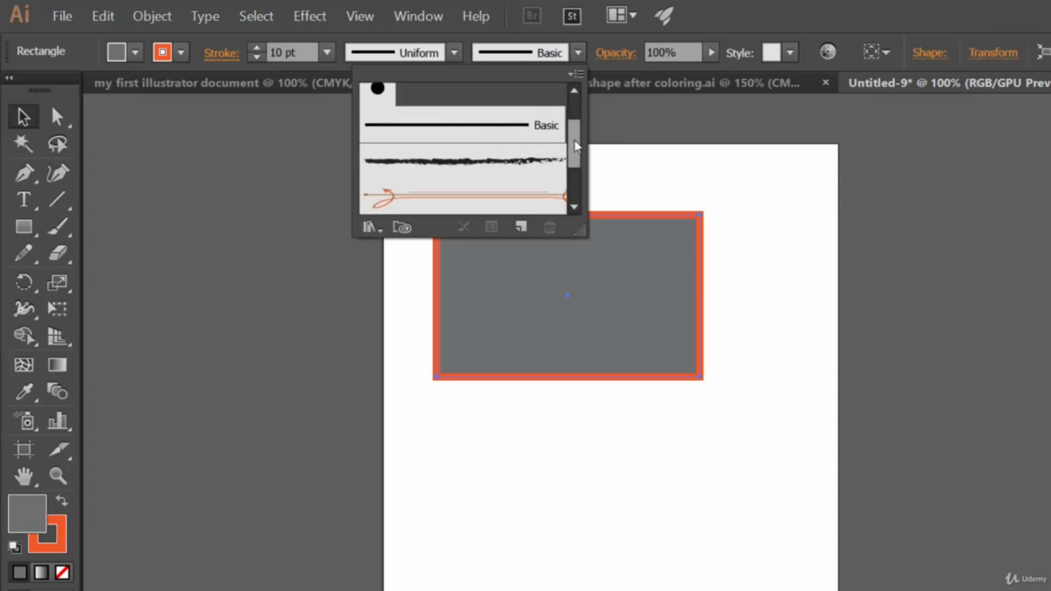
pyautogui.click(540, 165)
pyautogui.click(502, 204)
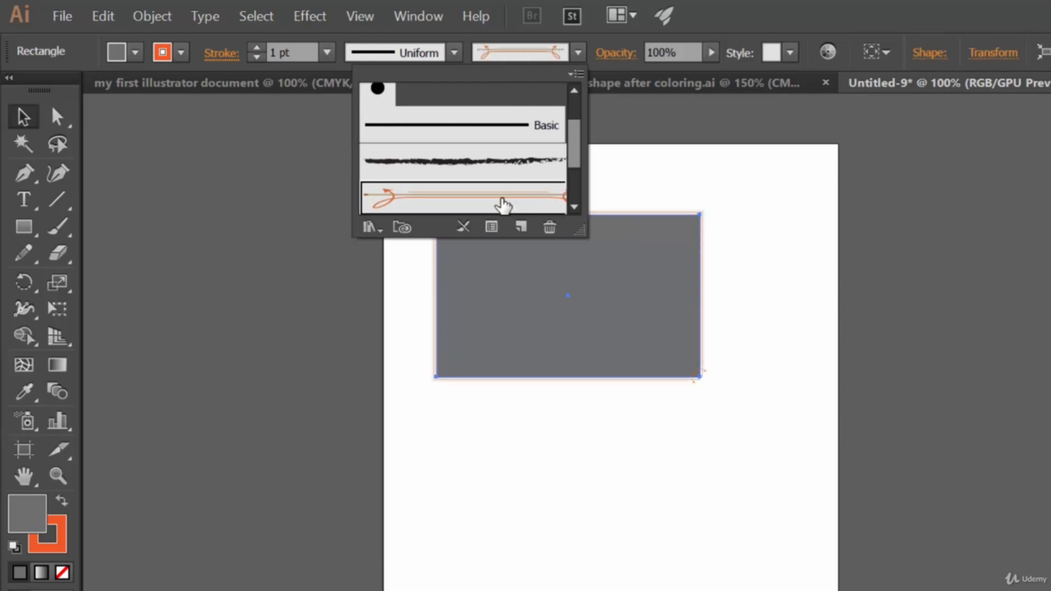
# Try the dark blue pattern border on the rectangle's stroke, and replace it with the Mop brush.
pyautogui.scroll(-2, 506, 192)
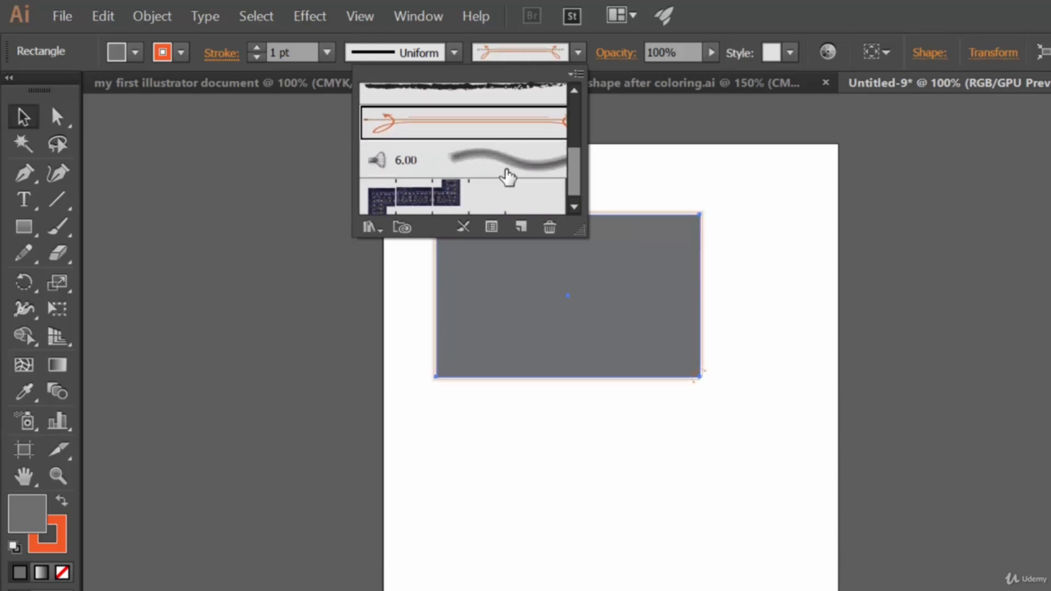
pyautogui.click(475, 202)
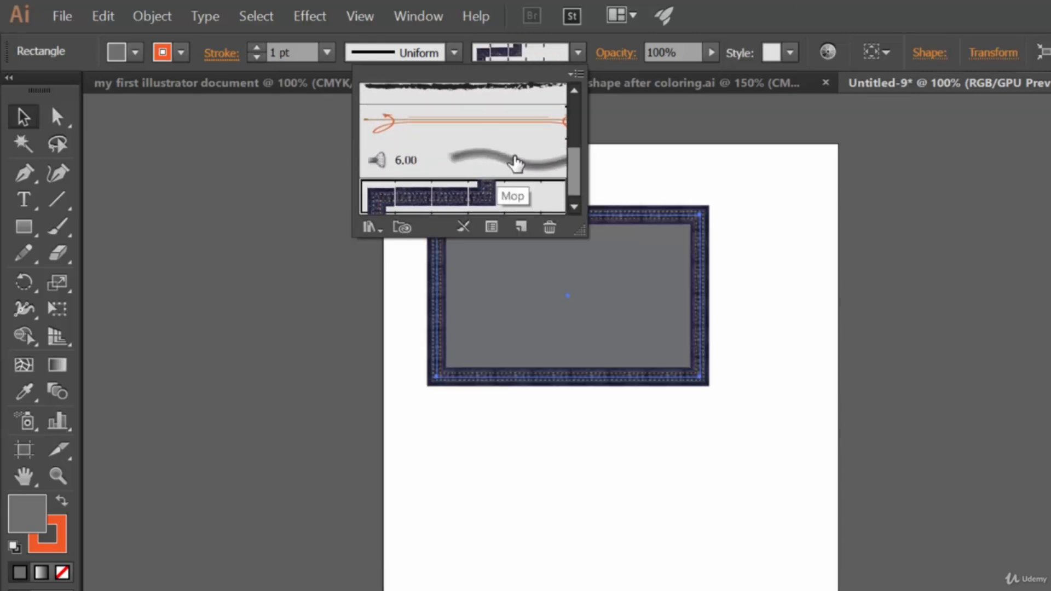
pyautogui.moveTo(575, 169); pyautogui.dragTo(576, 186)
pyautogui.click(528, 156)
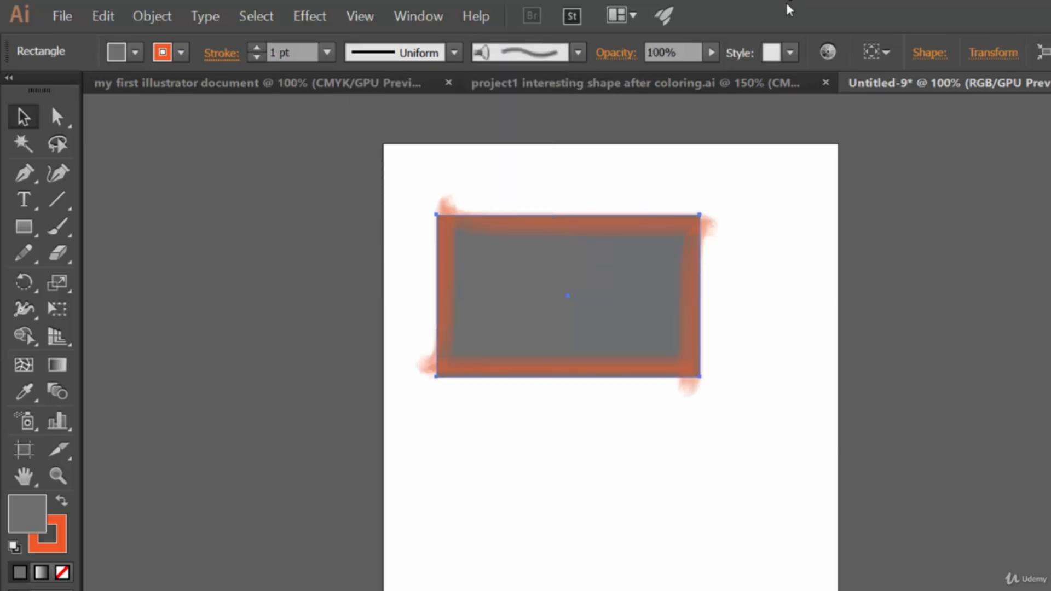
# Try the rough charcoal brush on the rectangle's stroke in place of the Mop brush.
pyautogui.click(550, 54)
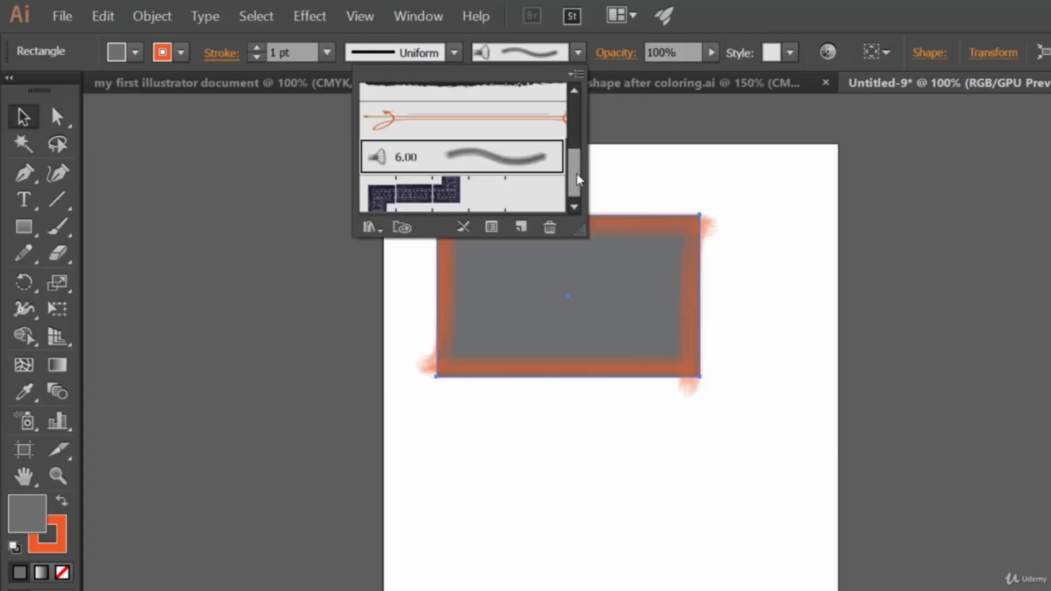
pyautogui.moveTo(578, 160)
pyautogui.mouseDown()
pyautogui.moveTo(576, 112)
pyautogui.moveTo(576, 131)
pyautogui.mouseUp()
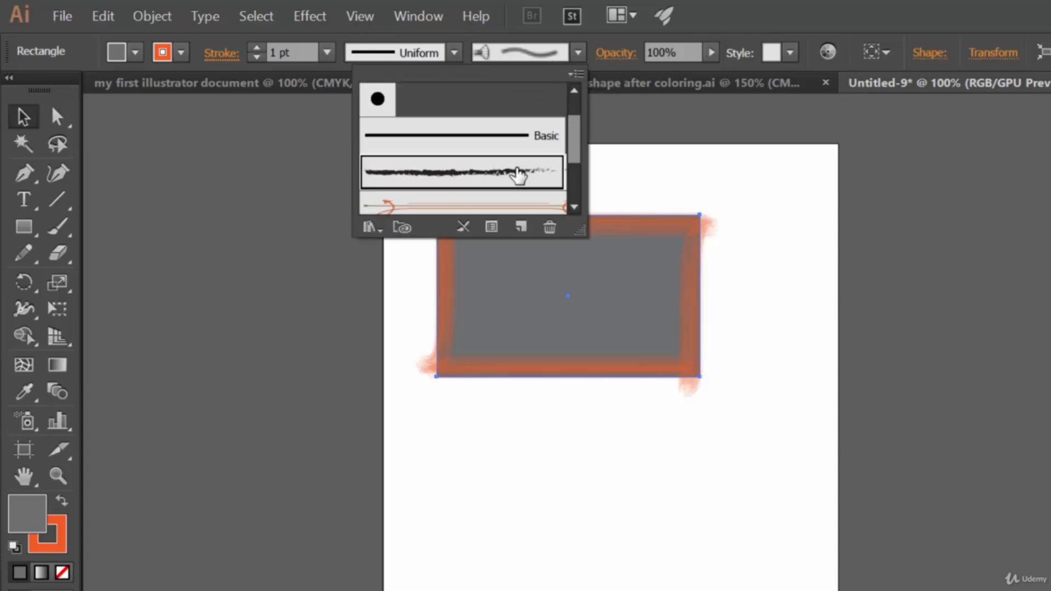
pyautogui.click(518, 171)
pyautogui.click(800, 14)
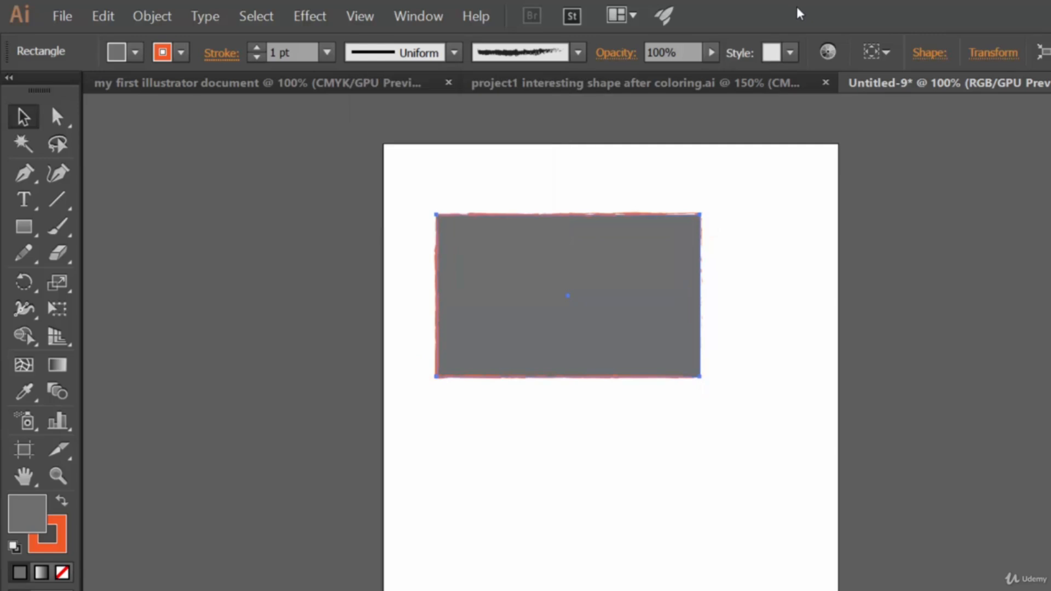
# Try the double-bulge, lens, teardrop and half-dome width profiles on the rectangle's charcoal stroke.
pyautogui.click(418, 53)
pyautogui.click(404, 171)
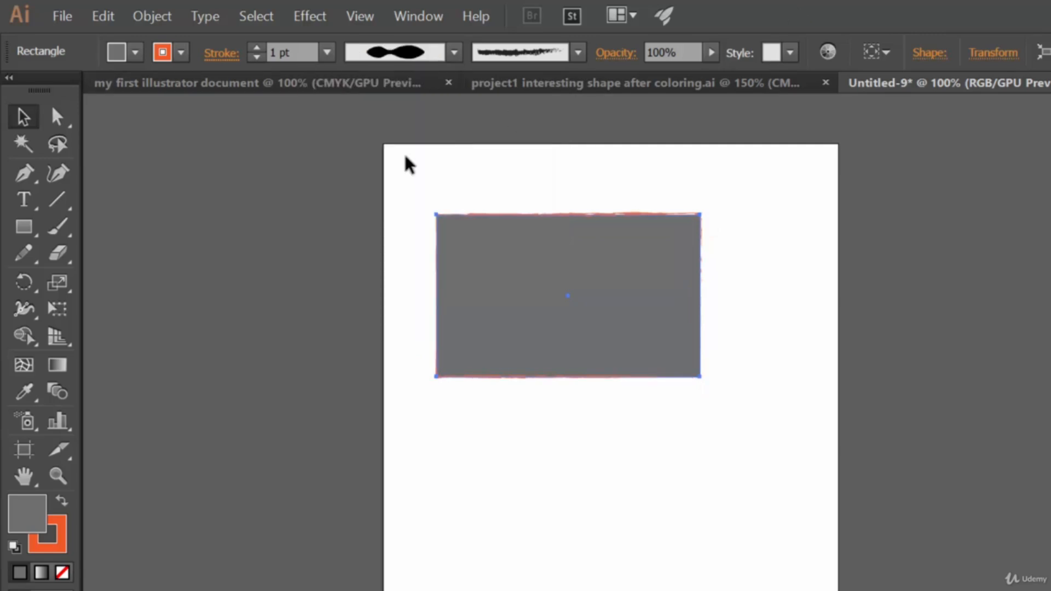
pyautogui.click(429, 55)
pyautogui.click(410, 134)
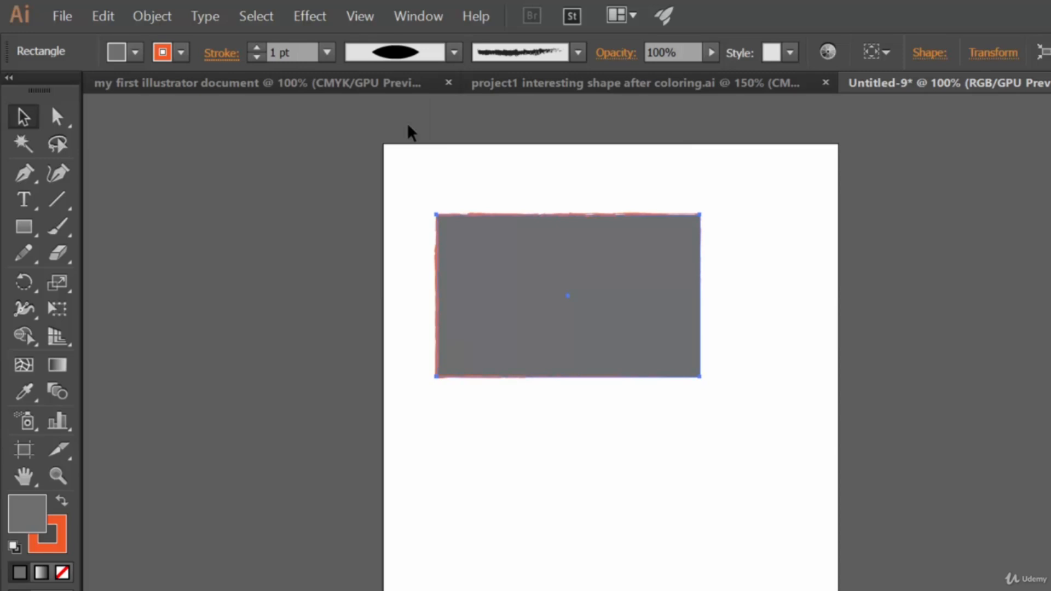
pyautogui.click(430, 55)
pyautogui.click(386, 270)
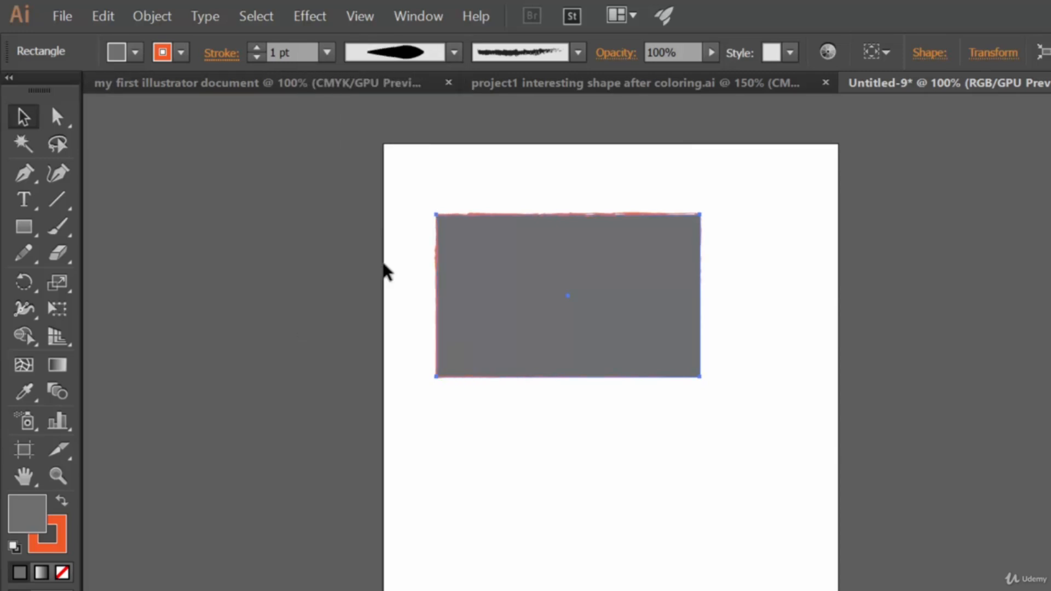
pyautogui.click(433, 55)
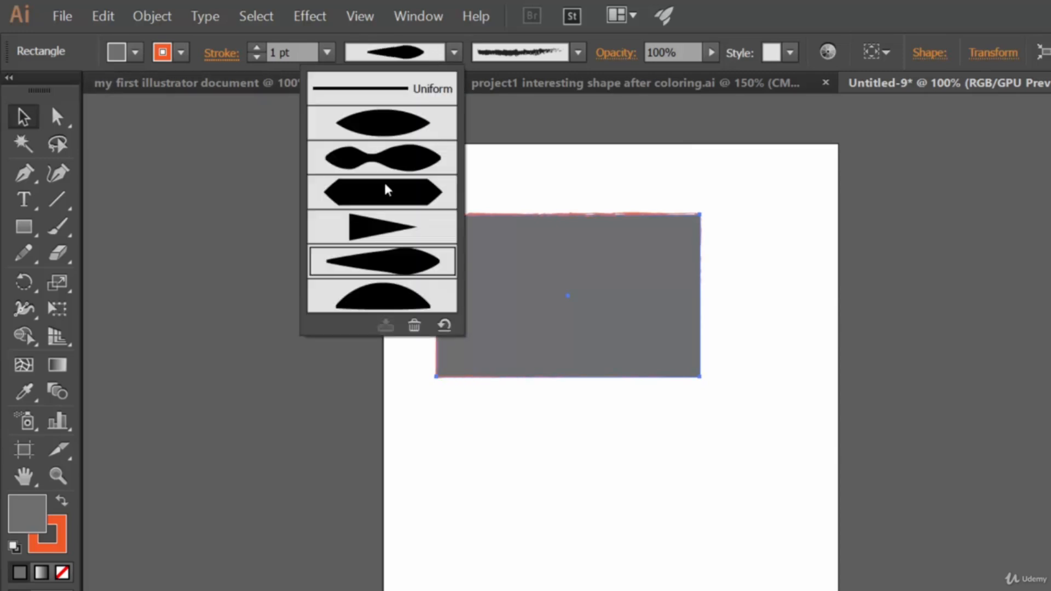
pyautogui.click(385, 299)
# Set the rectangle's stroke to the Basic brush definition.
pyautogui.click(578, 53)
pyautogui.click(487, 135)
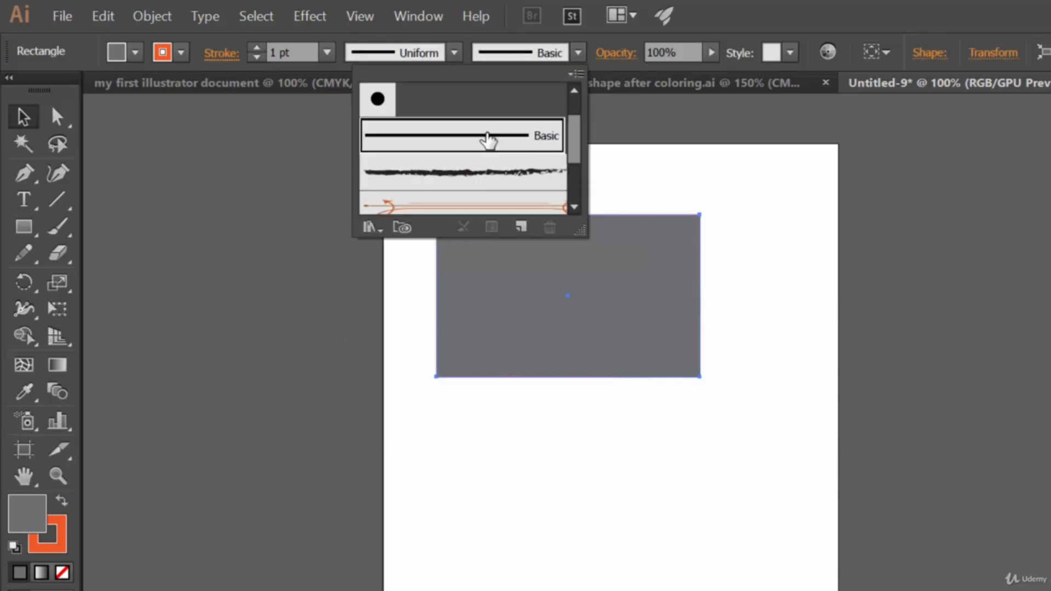
pyautogui.click(758, 4)
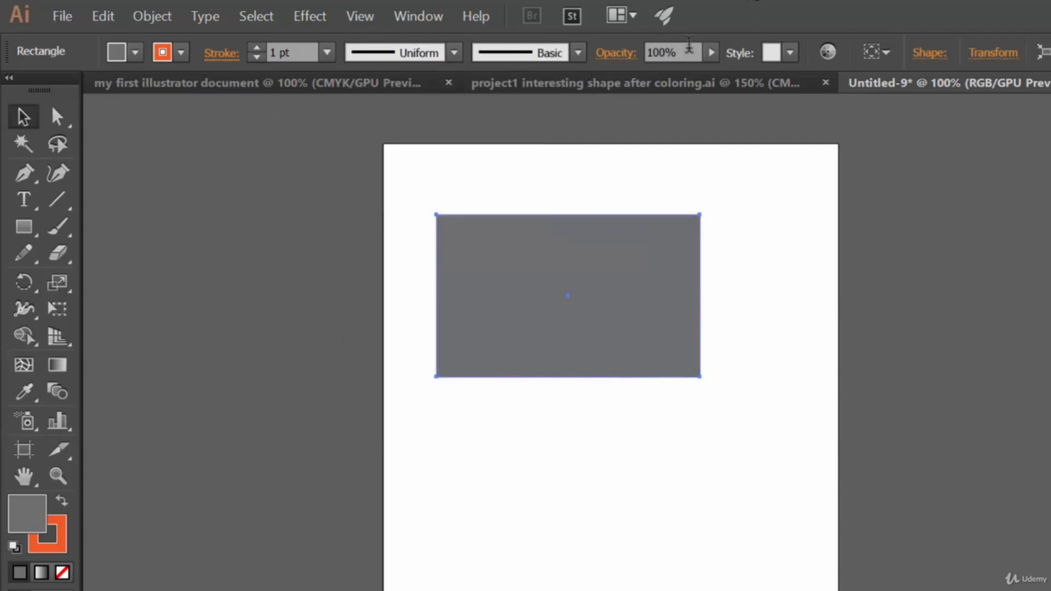
# Increase the rectangle's orange stroke weight to 15 pt.
pyautogui.click(714, 56)
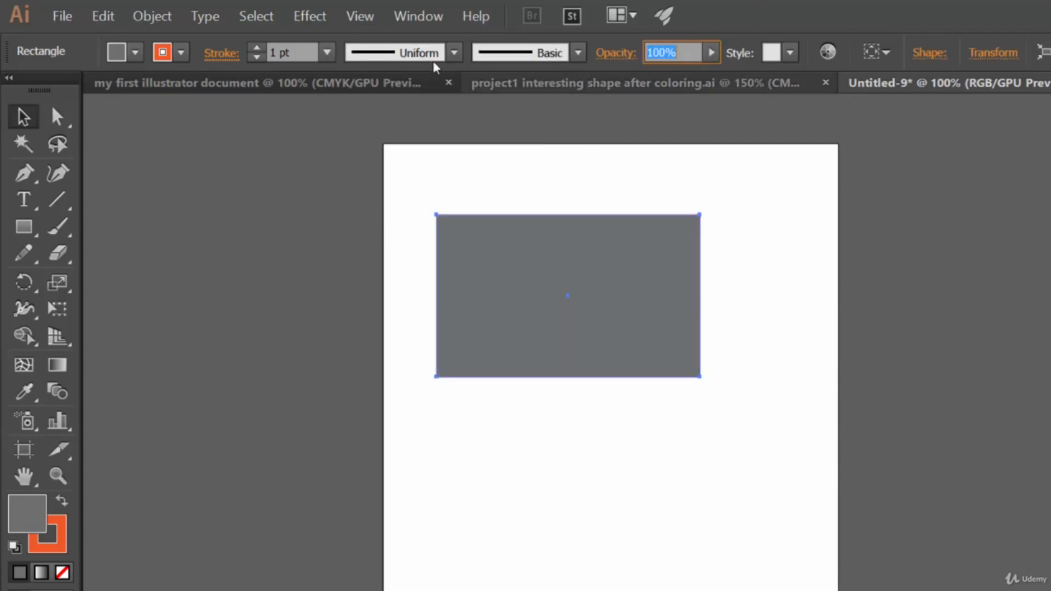
pyautogui.click(327, 53)
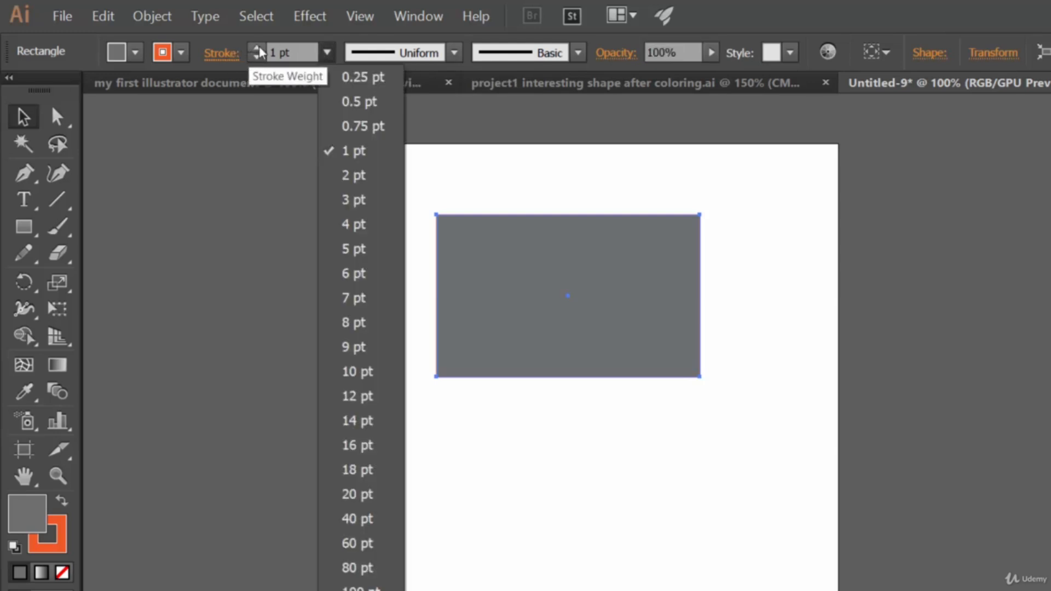
pyautogui.click(255, 54)
pyautogui.click(255, 48)
pyautogui.click(256, 48)
pyautogui.click(256, 48)
pyautogui.click(256, 48)
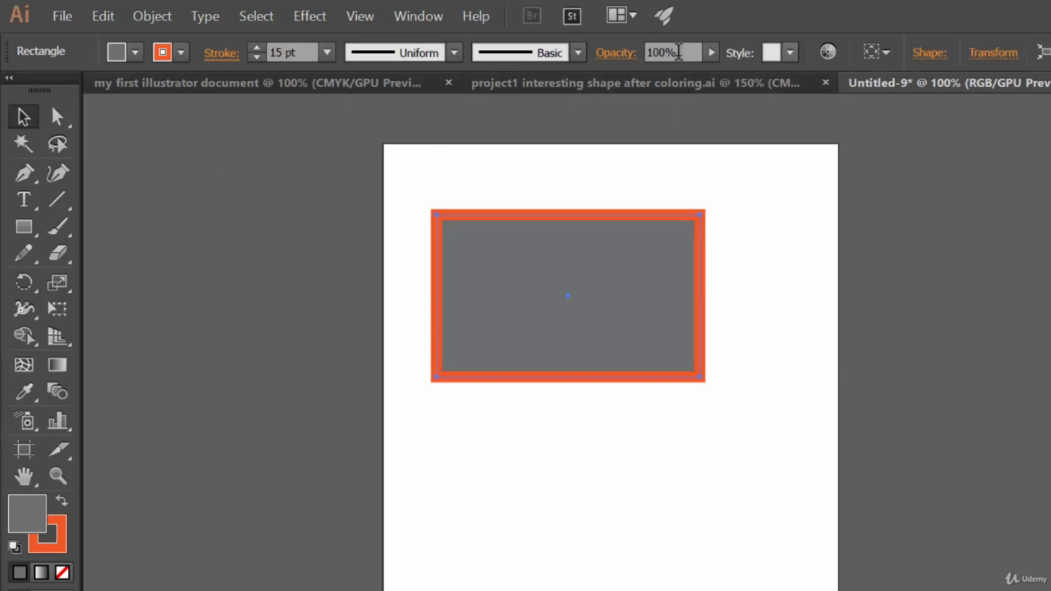
# Examine the opacity, graphic style and Transform options available for the rectangle.
pyautogui.click(711, 53)
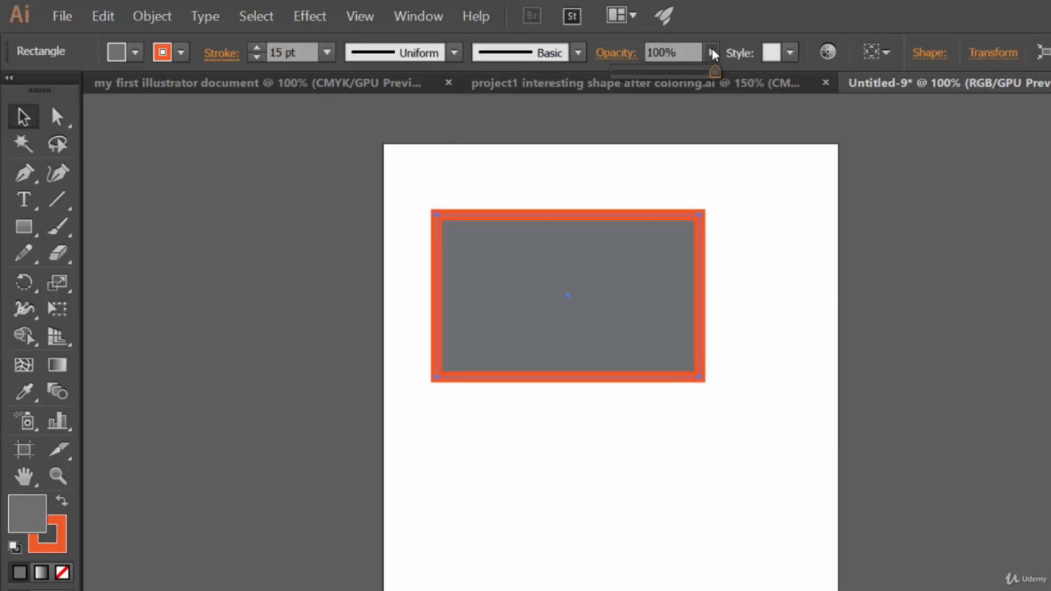
pyautogui.moveTo(714, 72)
pyautogui.mouseDown()
pyautogui.moveTo(650, 77)
pyautogui.moveTo(718, 77)
pyautogui.mouseUp()
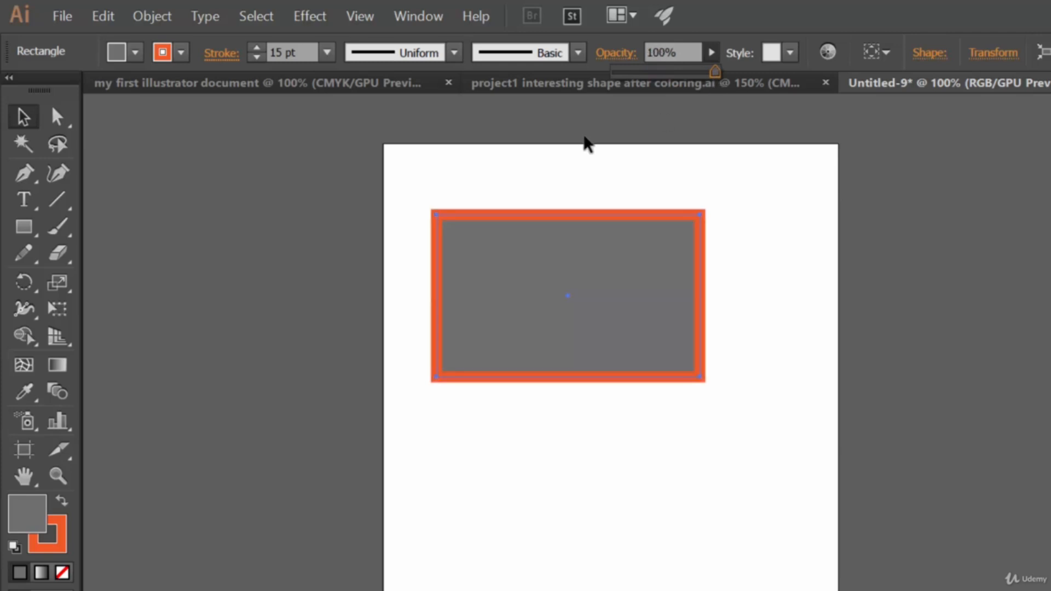
pyautogui.click(790, 53)
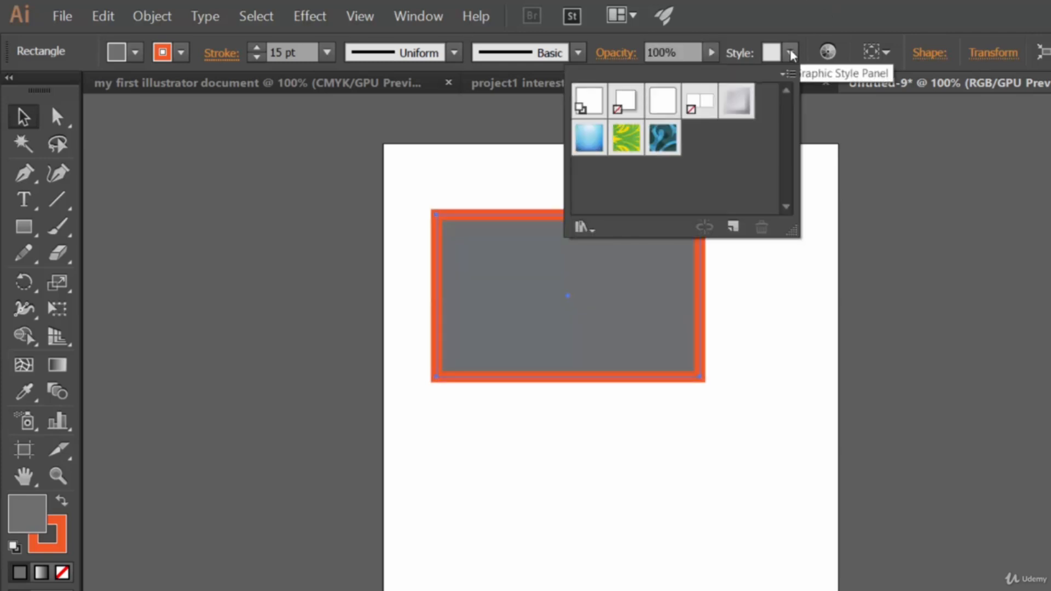
pyautogui.click(820, 3)
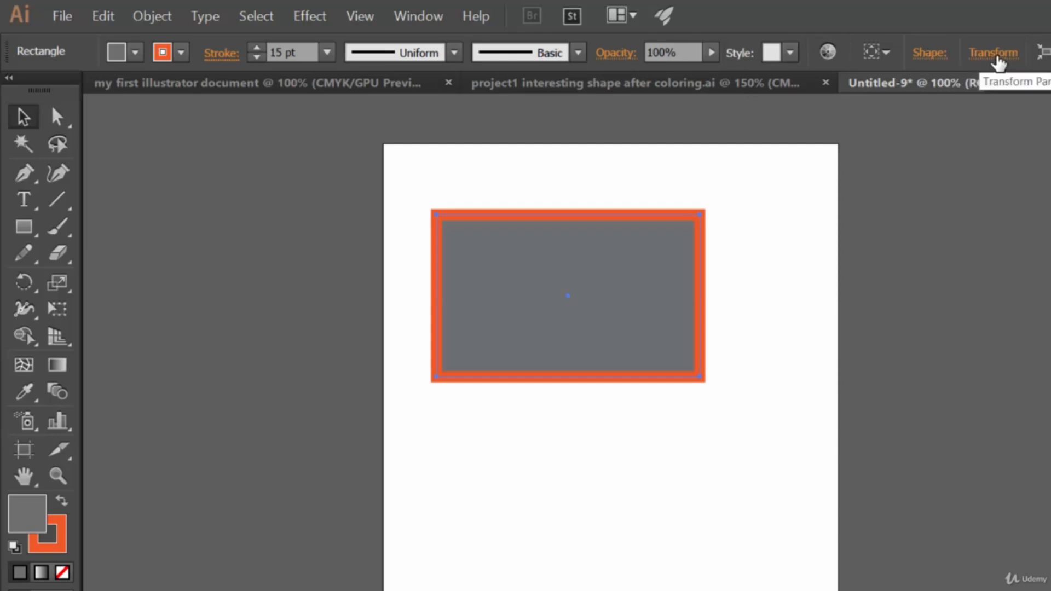
pyautogui.click(993, 53)
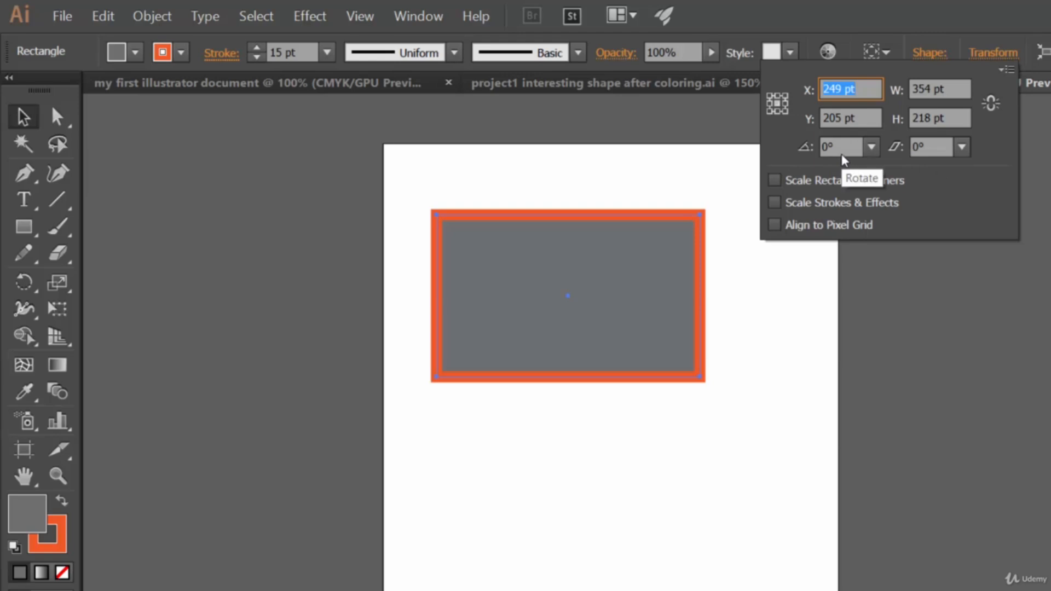
pyautogui.click(829, 2)
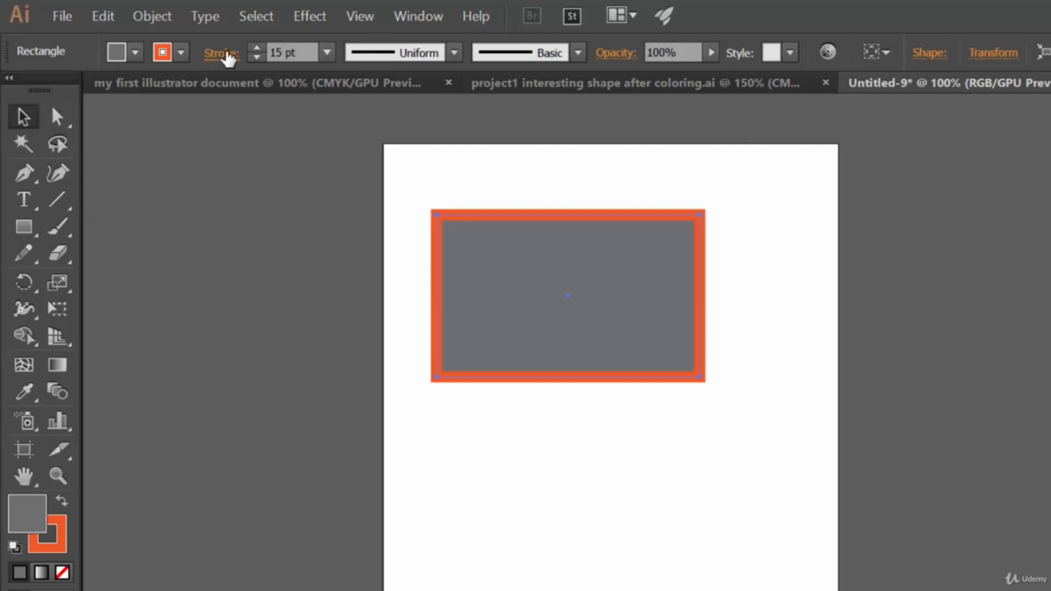
# Raise the rectangle's stroke weight to 22 pt, and review its width profile and color swatch choices.
pyautogui.click(257, 49)
pyautogui.click(454, 52)
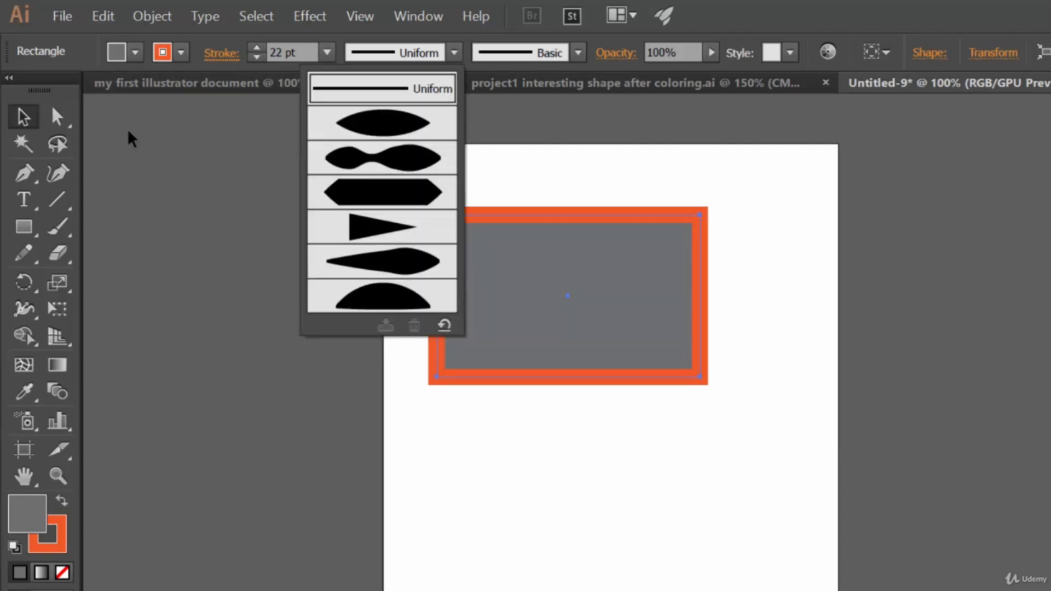
pyautogui.click(182, 52)
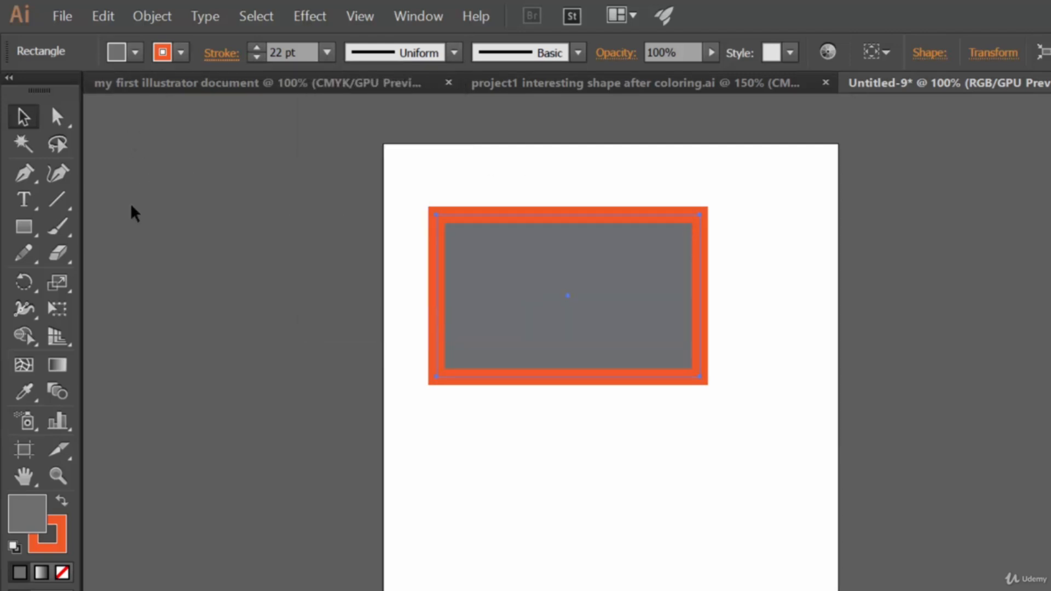
pyautogui.click(182, 52)
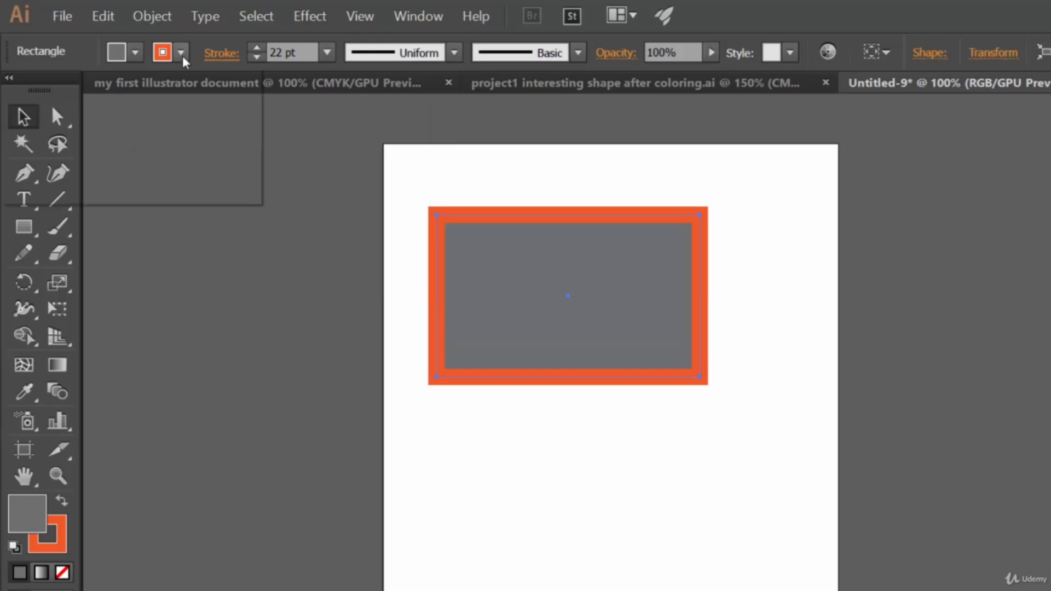
pyautogui.click(134, 54)
pyautogui.click(134, 54)
pyautogui.click(819, 25)
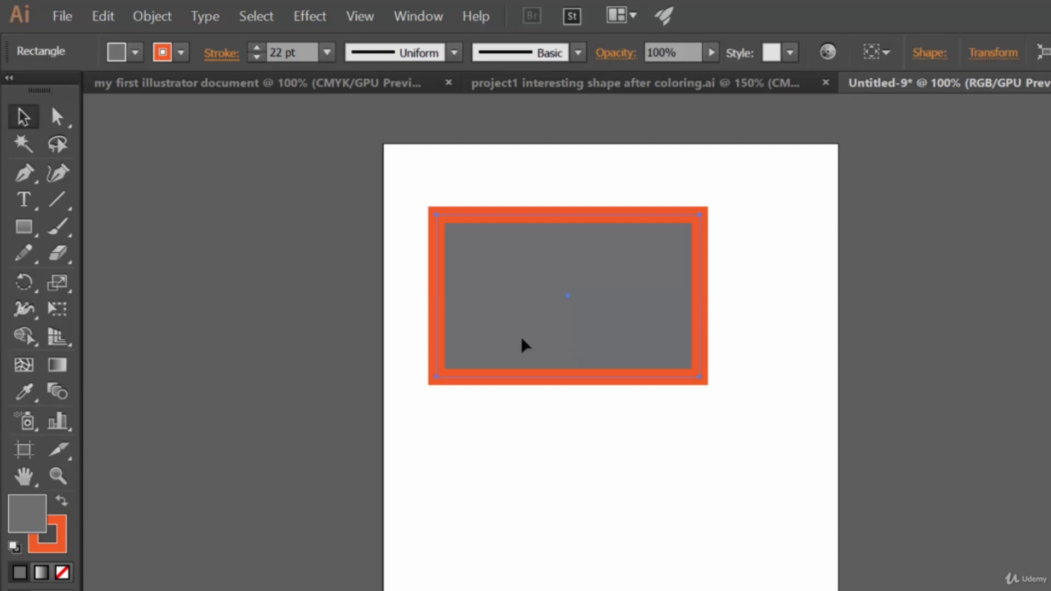
# Create a second rectangle with exact dimensions of 400 pt wide by 300 pt high below the first one.
pyautogui.click(23, 230)
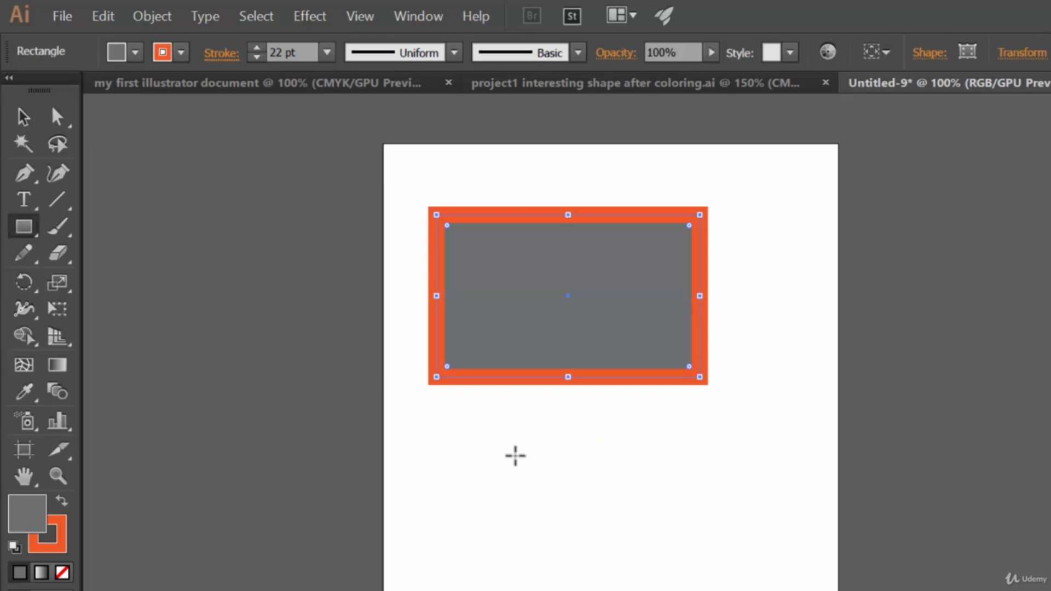
pyautogui.click(511, 455)
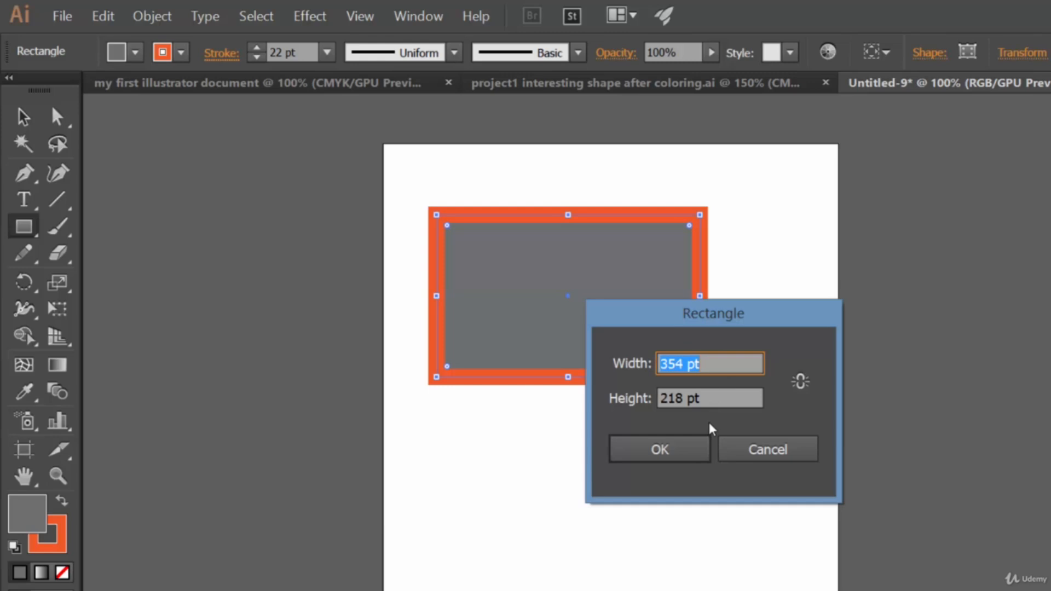
pyautogui.press('Left')
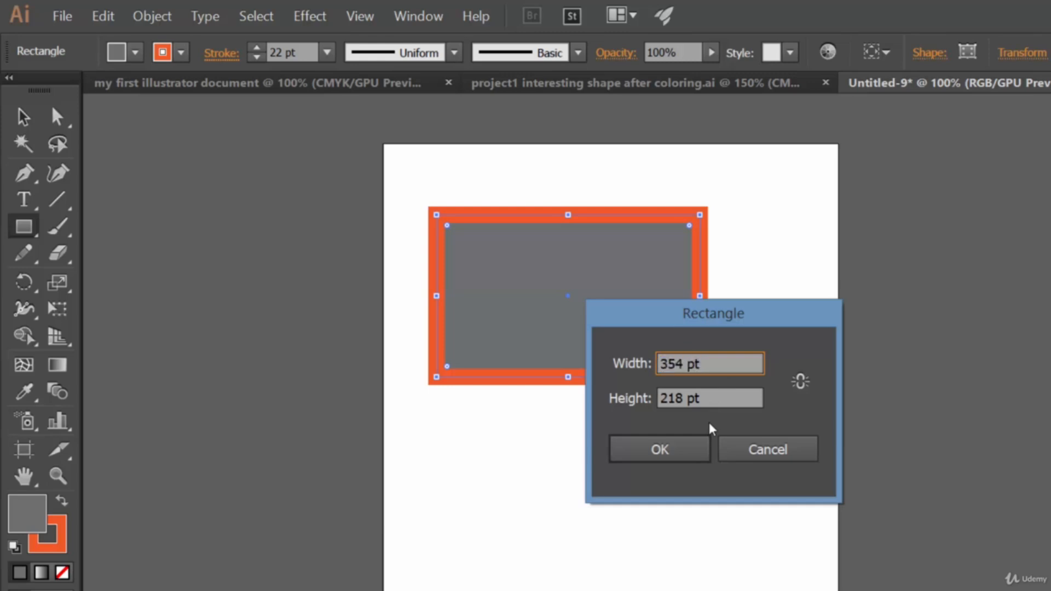
pyautogui.moveTo(702, 364); pyautogui.dragTo(632, 367)
pyautogui.write('400')
pyautogui.press('Tab')
pyautogui.write('300')
pyautogui.click(681, 464)
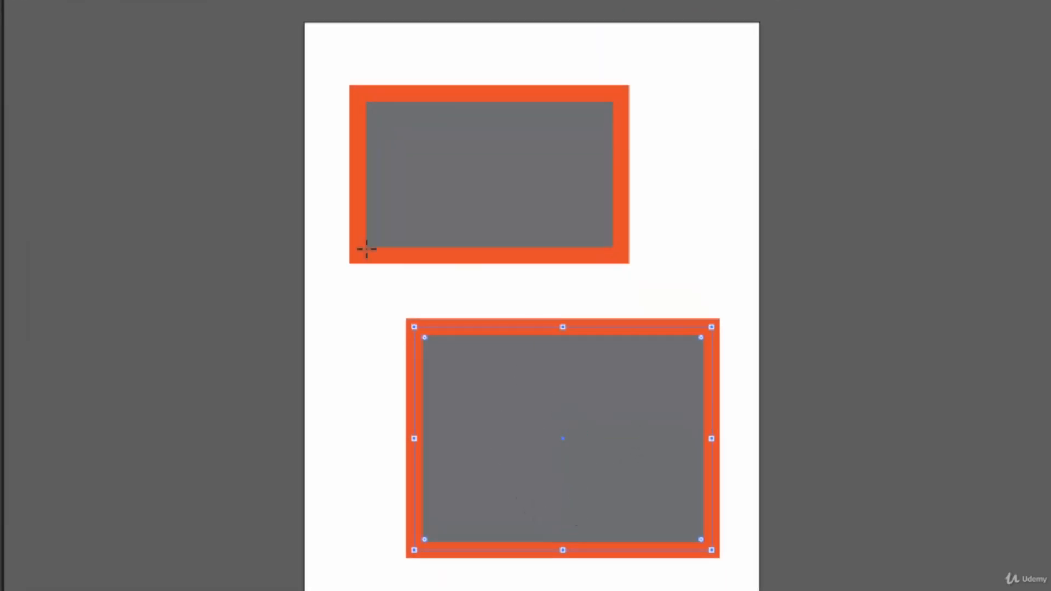
# Create a new Letter-size portrait document with one artboard in RGB color mode.
pyautogui.click(2, 1)
pyautogui.click(21, 1)
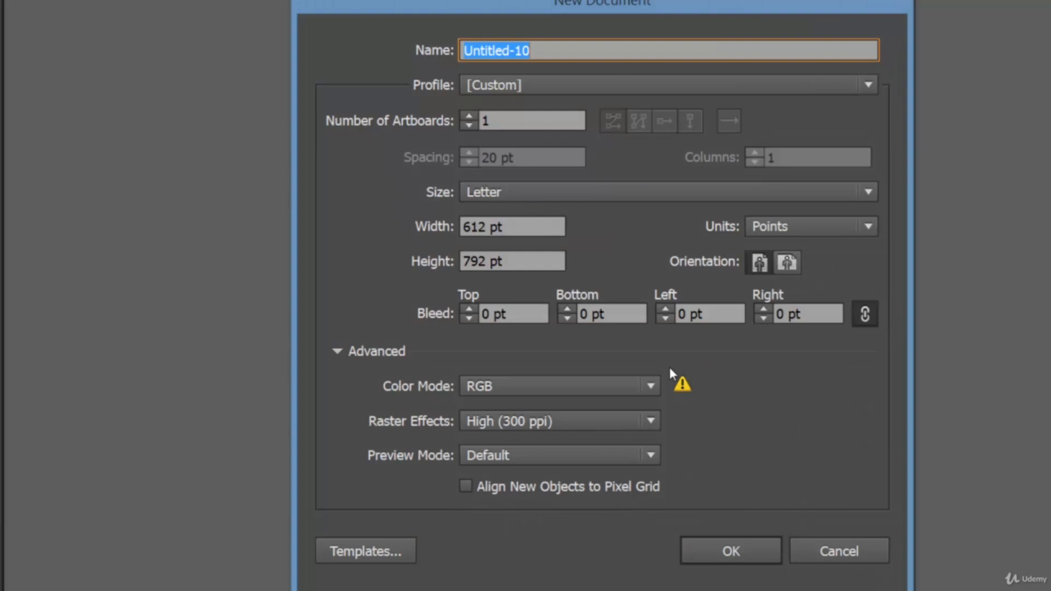
pyautogui.click(731, 551)
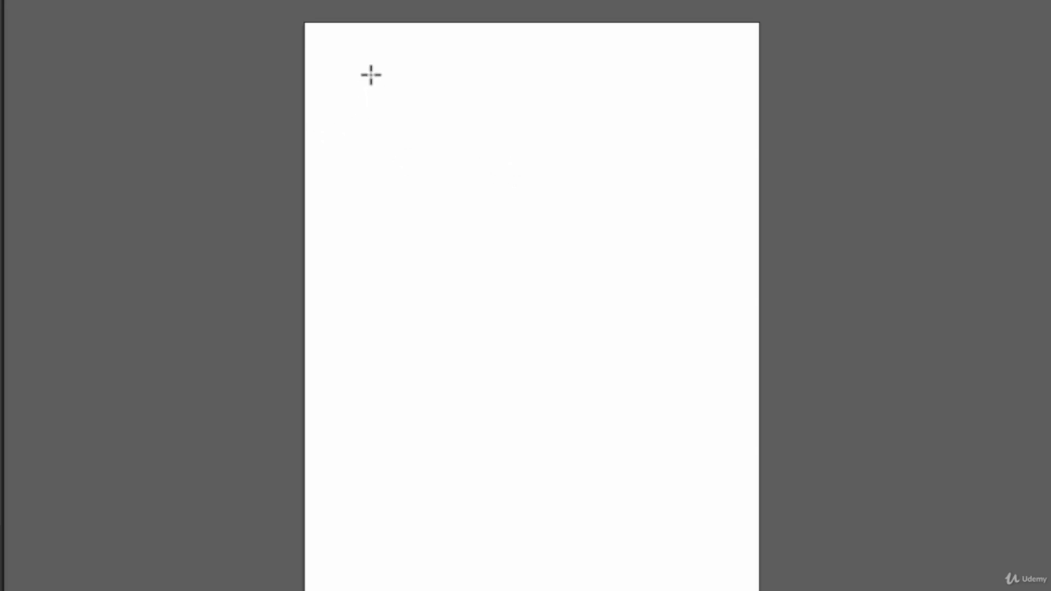
# Create a square 400 pt wide by 400 pt high in the upper part of the artboard.
pyautogui.click(389, 88)
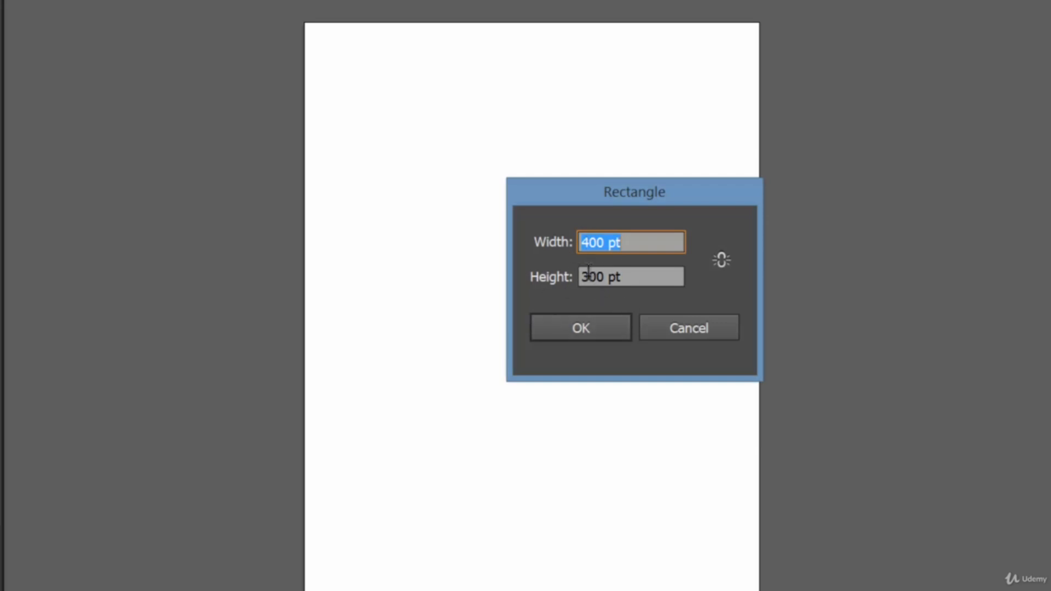
pyautogui.moveTo(591, 274); pyautogui.dragTo(568, 272)
pyautogui.write('4')
pyautogui.click(582, 335)
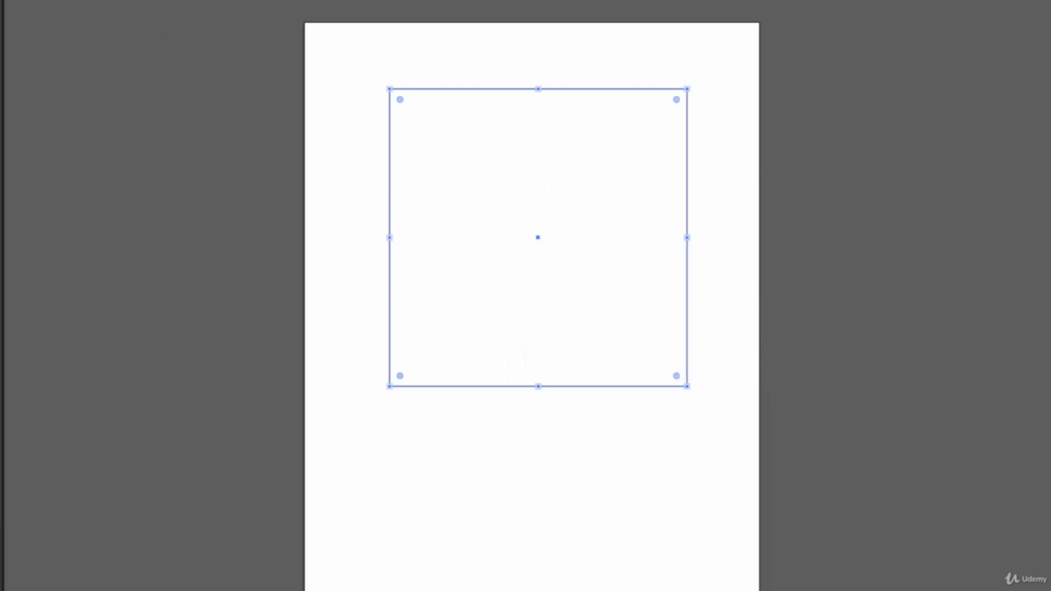
# Give the square a brown fill and a dark blue stroke color.
pyautogui.click(135, 28)
pyautogui.click(124, 20)
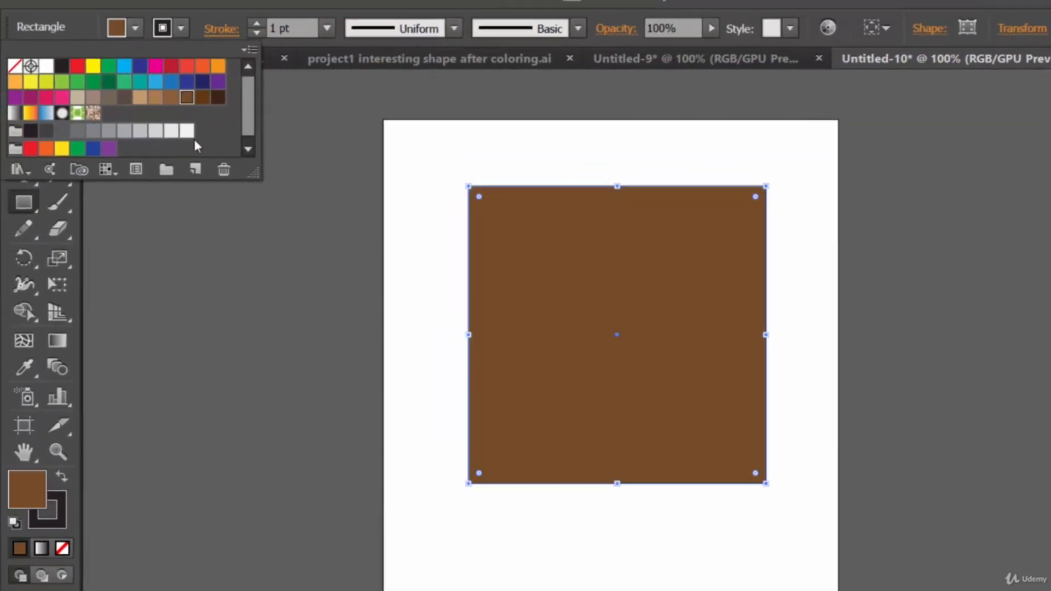
pyautogui.click(180, 29)
pyautogui.click(180, 28)
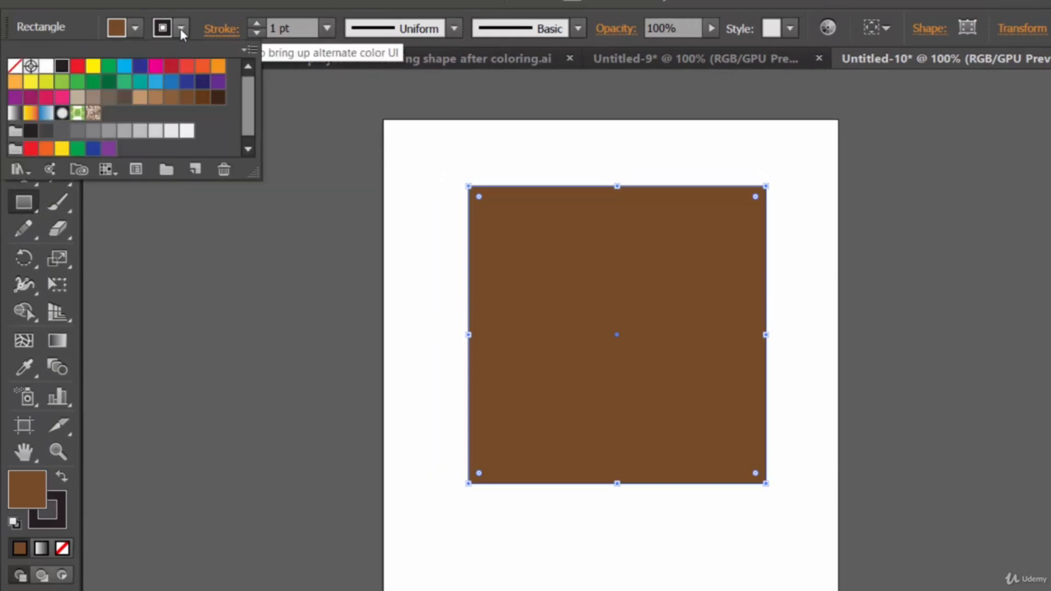
pyautogui.click(186, 80)
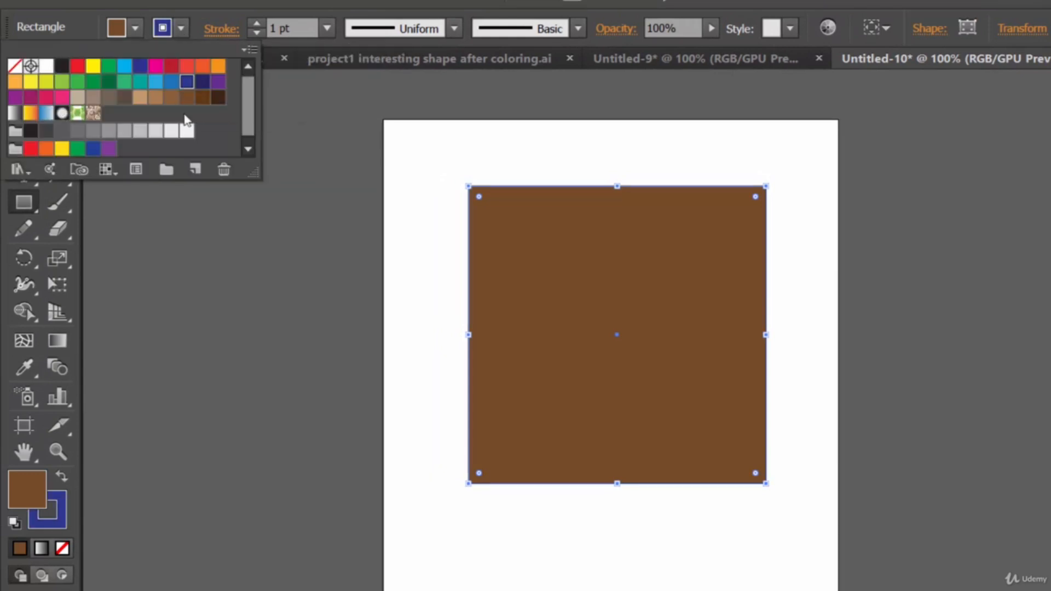
# Increase the square's dark blue stroke weight to 20 pt.
pyautogui.click(256, 25)
pyautogui.click(257, 25)
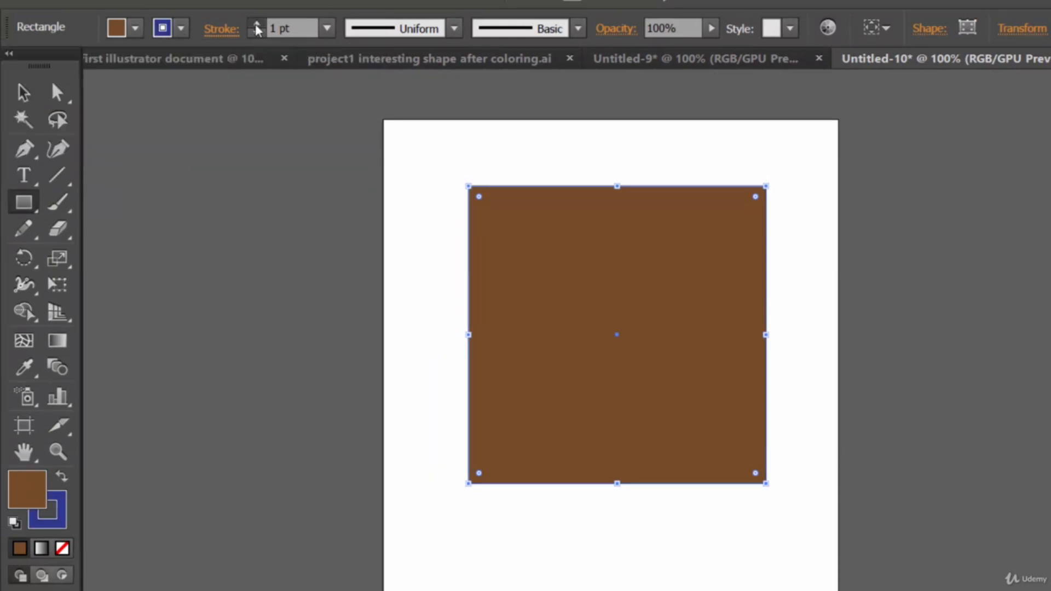
pyautogui.moveTo(257, 26); pyautogui.dragTo(257, 26)
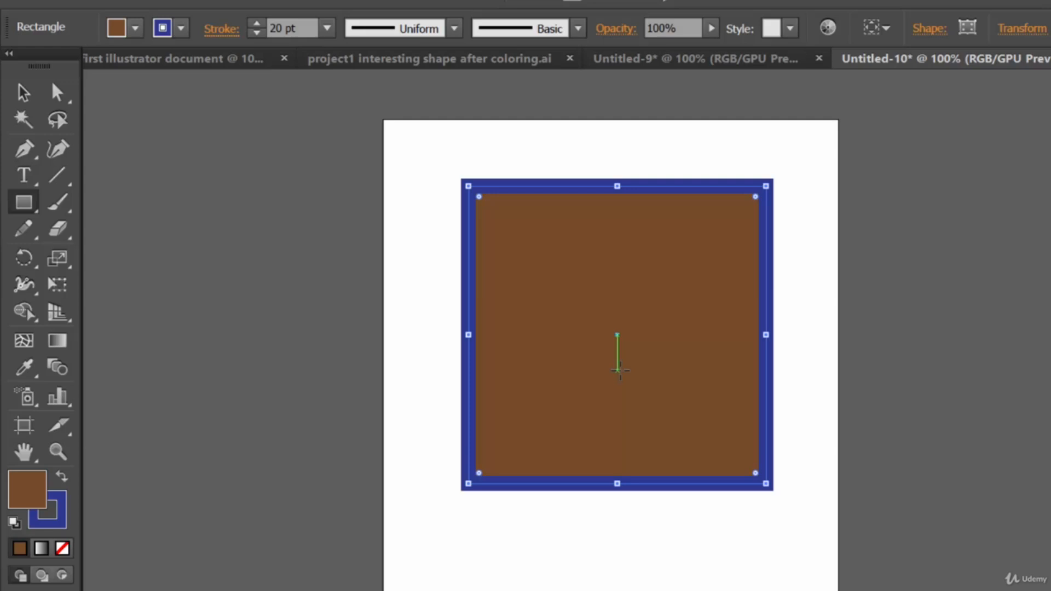
# Create another new blank document with the new-document settings already in place.
pyautogui.click(64, 2)
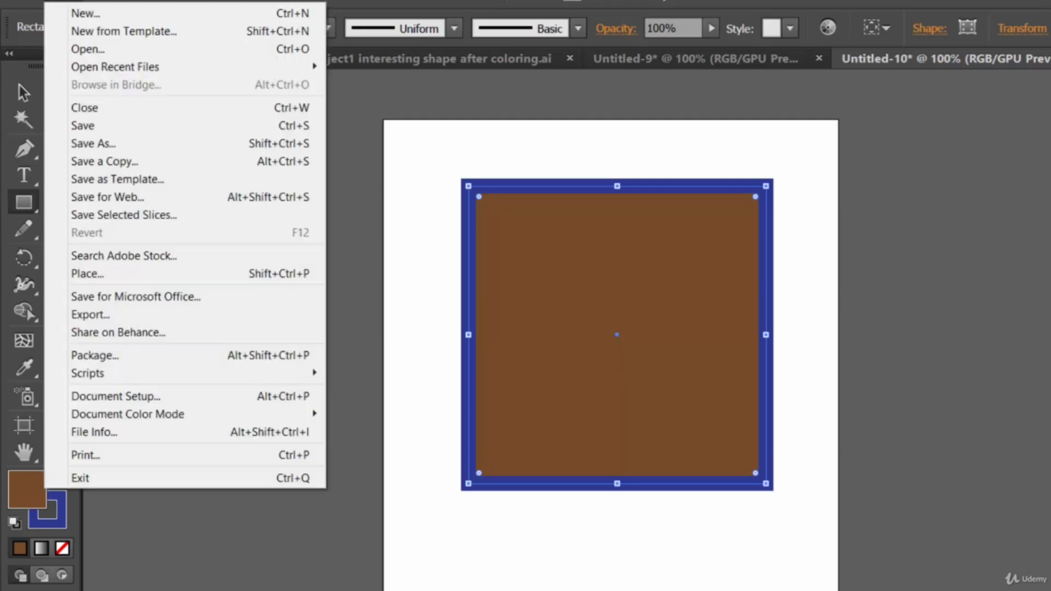
pyautogui.click(90, 14)
pyautogui.press('Return')
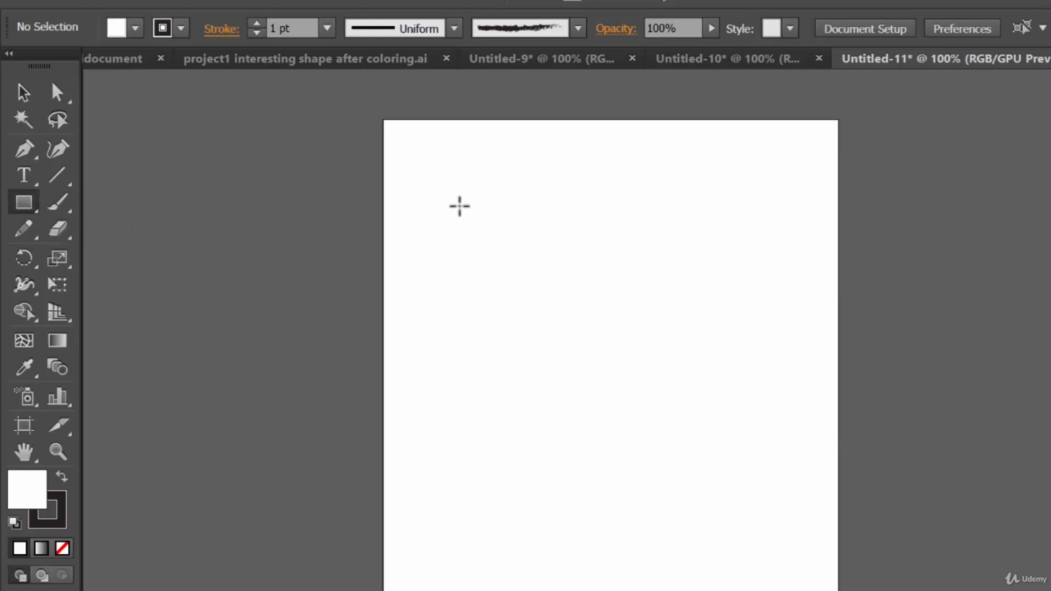
# Draw a square about 250 pt wide by 250 pt high in the upper-left part of the artboard.
pyautogui.moveTo(461, 208); pyautogui.dragTo(582, 373)
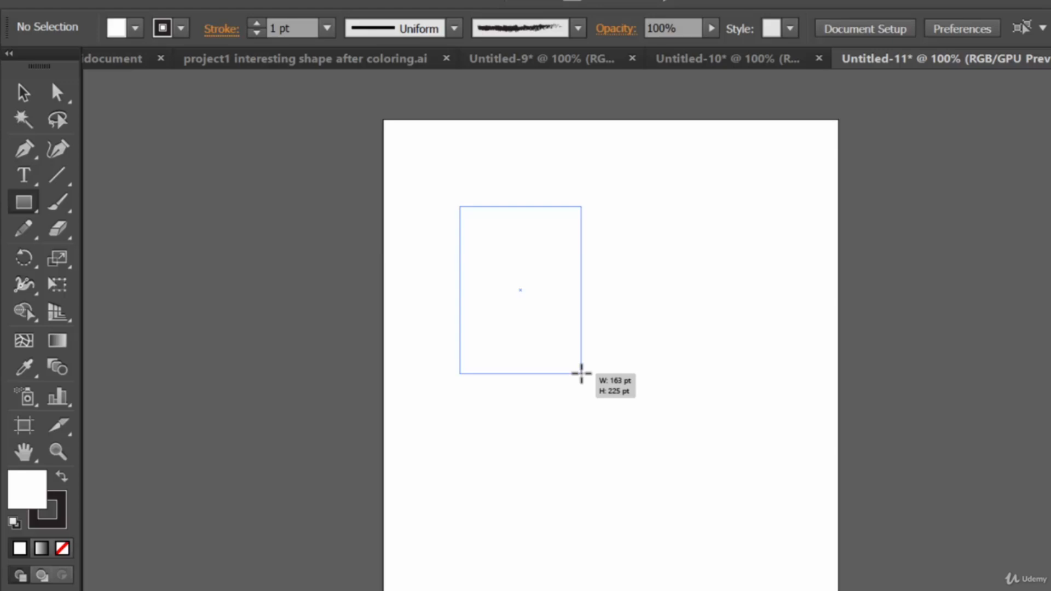
pyautogui.moveTo(581, 373)
pyautogui.mouseDown()
pyautogui.moveTo(662, 422)
pyautogui.moveTo(521, 290)
pyautogui.moveTo(615, 388)
pyautogui.moveTo(589, 355)
pyautogui.mouseUp()
pyautogui.moveTo(523, 292)
pyautogui.mouseDown()
pyautogui.moveTo(615, 383)
pyautogui.moveTo(544, 310)
pyautogui.moveTo(599, 382)
pyautogui.moveTo(574, 361)
pyautogui.moveTo(586, 391)
pyautogui.mouseUp()
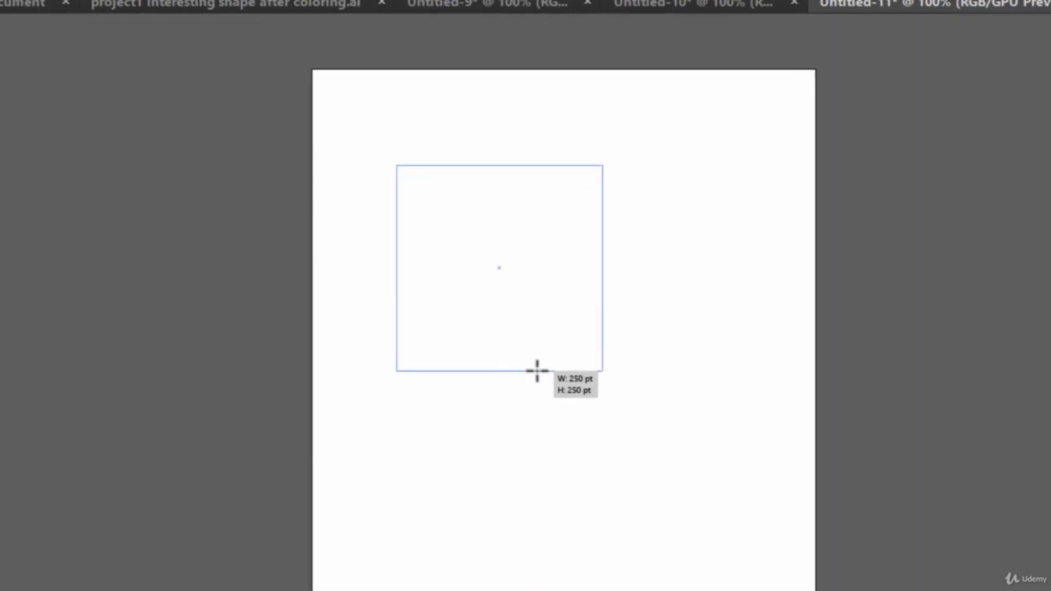
pyautogui.moveTo(215, 233); pyautogui.dragTo(215, 232)
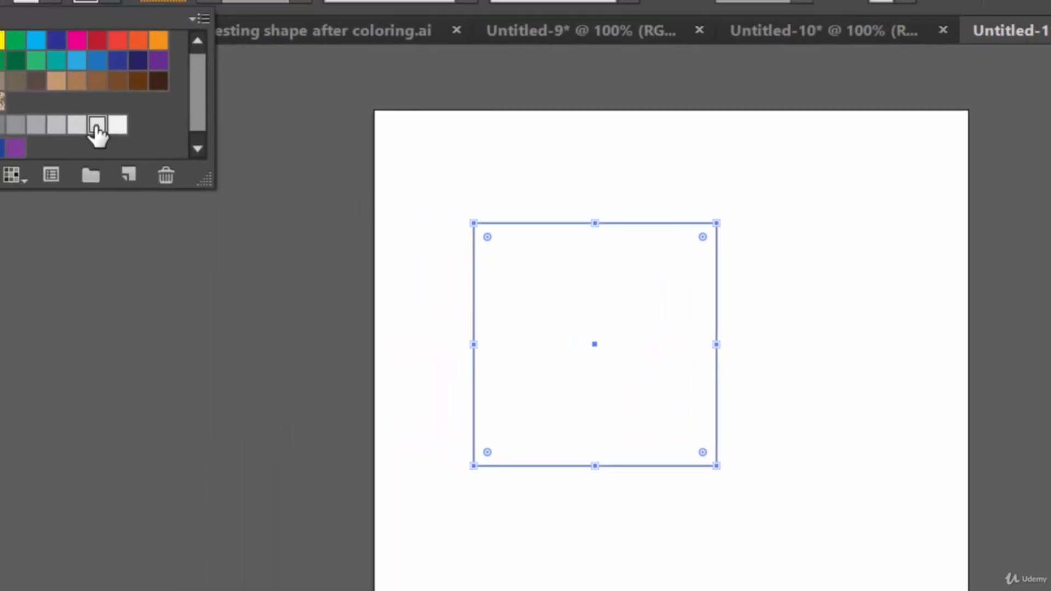
# Give the square a very light gray fill and an orange stroke color.
pyautogui.click(223, 168)
pyautogui.click(237, 34)
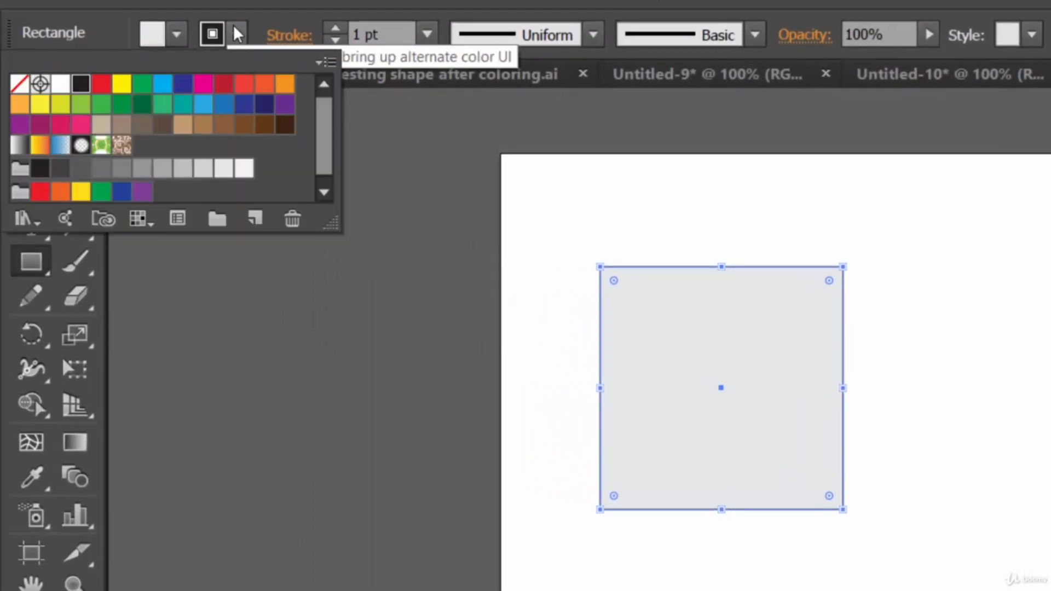
pyautogui.click(283, 85)
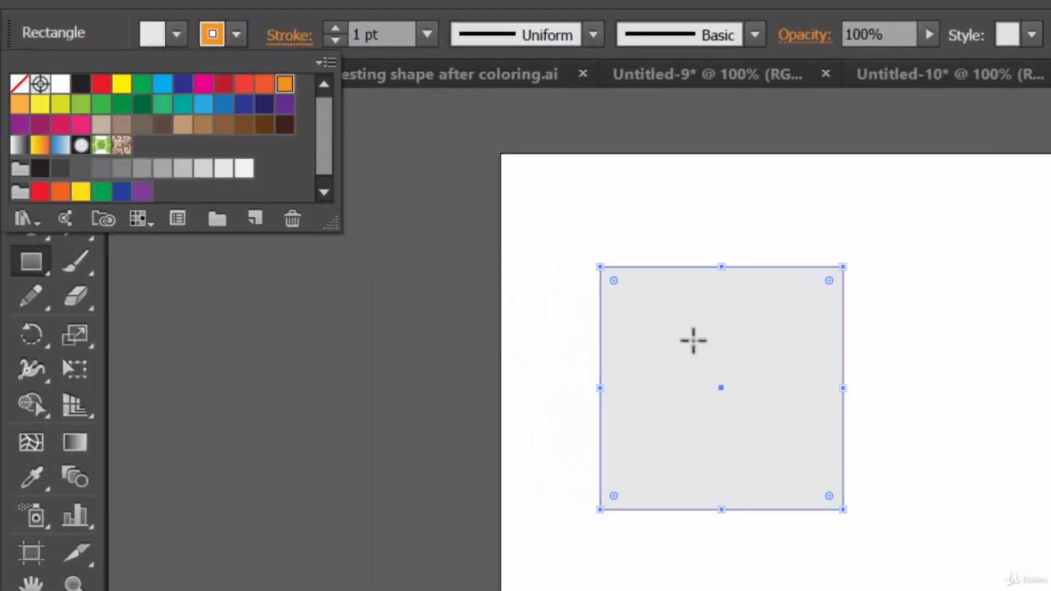
# Increase the square's orange stroke weight to 12 pt.
pyautogui.click(341, 36)
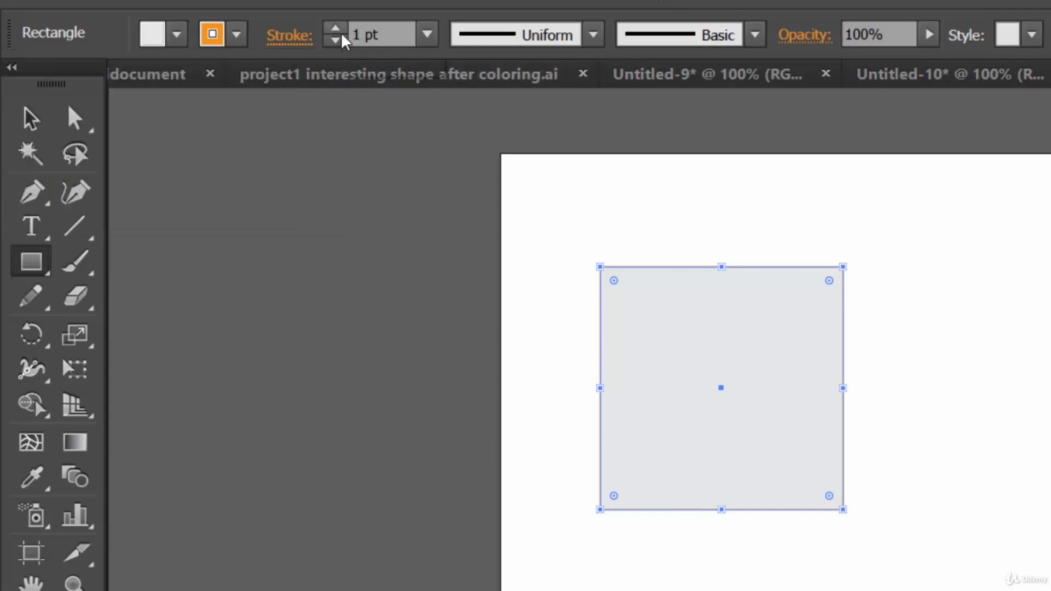
pyautogui.click(334, 29)
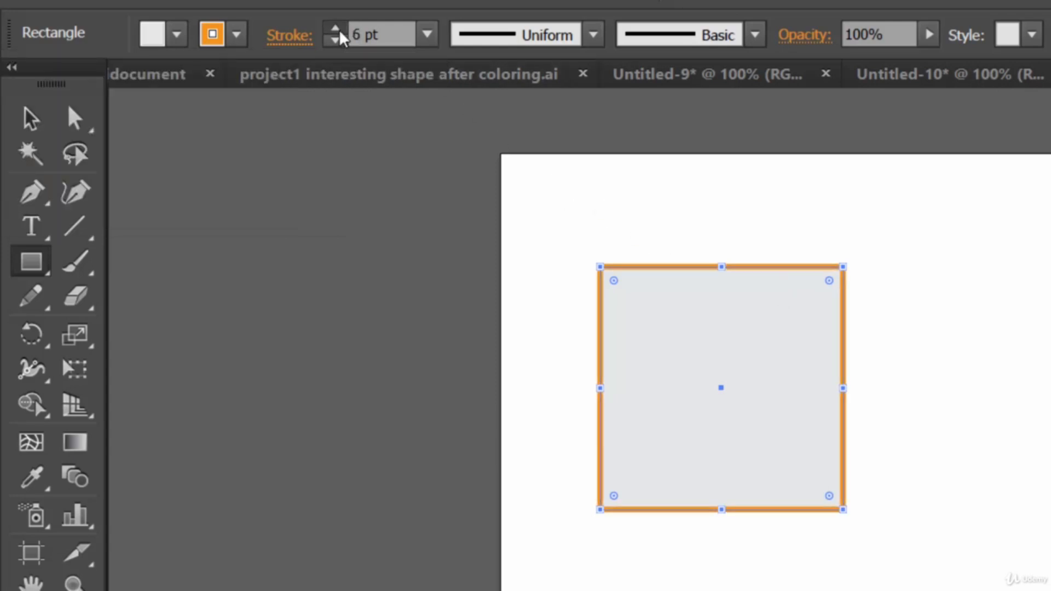
pyautogui.click(335, 29)
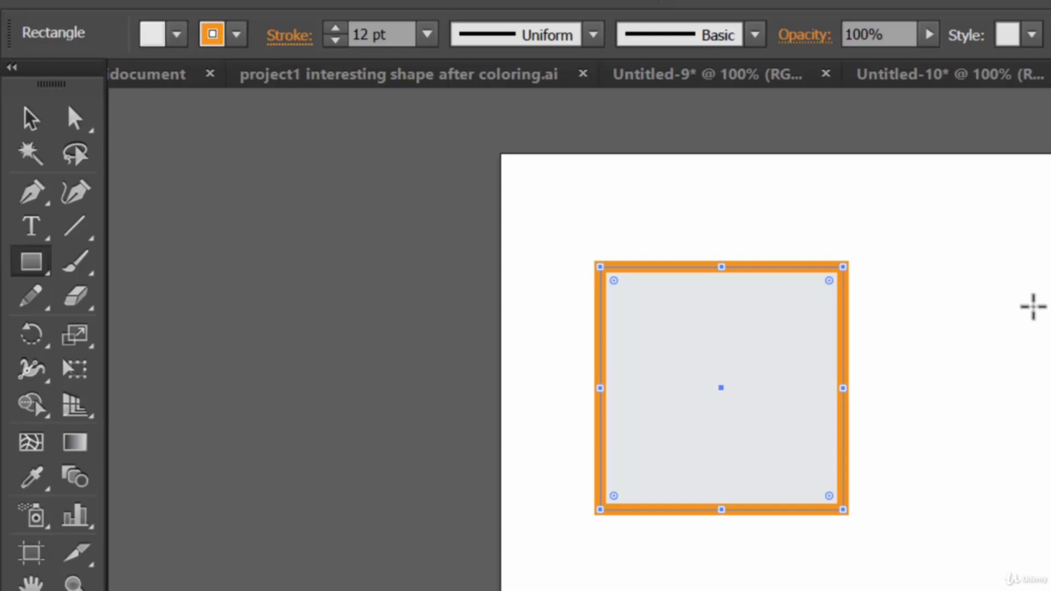
# Draw a second, slightly larger rectangle freehand, overlapping the right half of the orange-stroked square.
pyautogui.click(1013, 275)
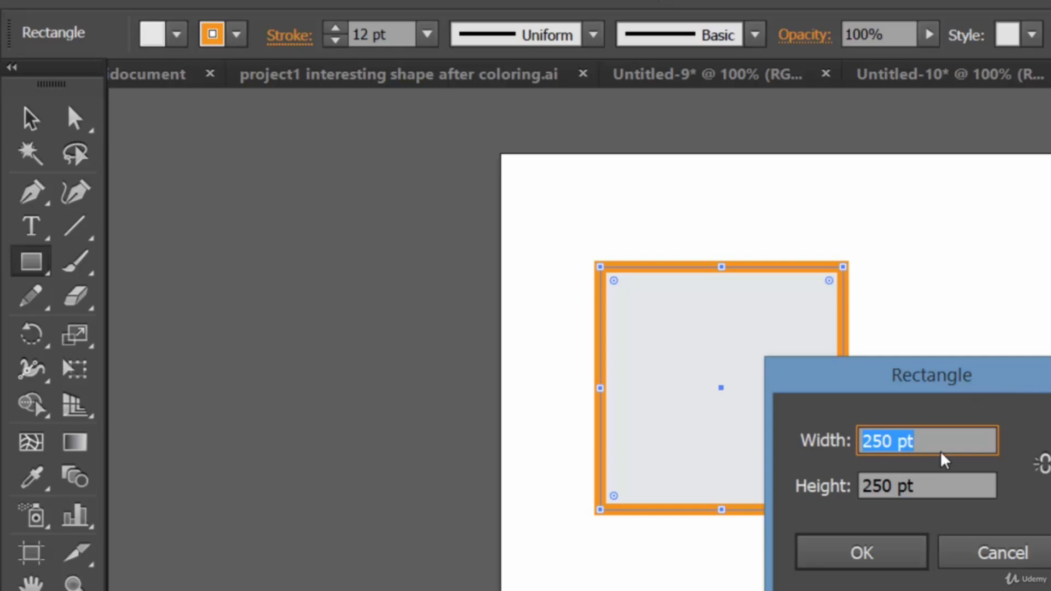
pyautogui.click(1014, 550)
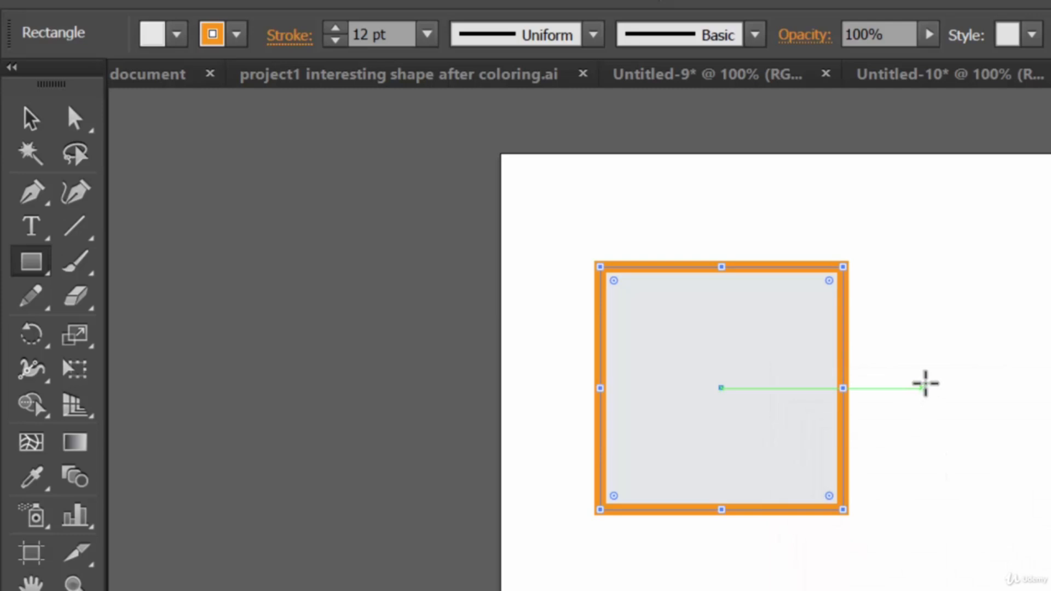
pyautogui.moveTo(721, 201); pyautogui.dragTo(1015, 499)
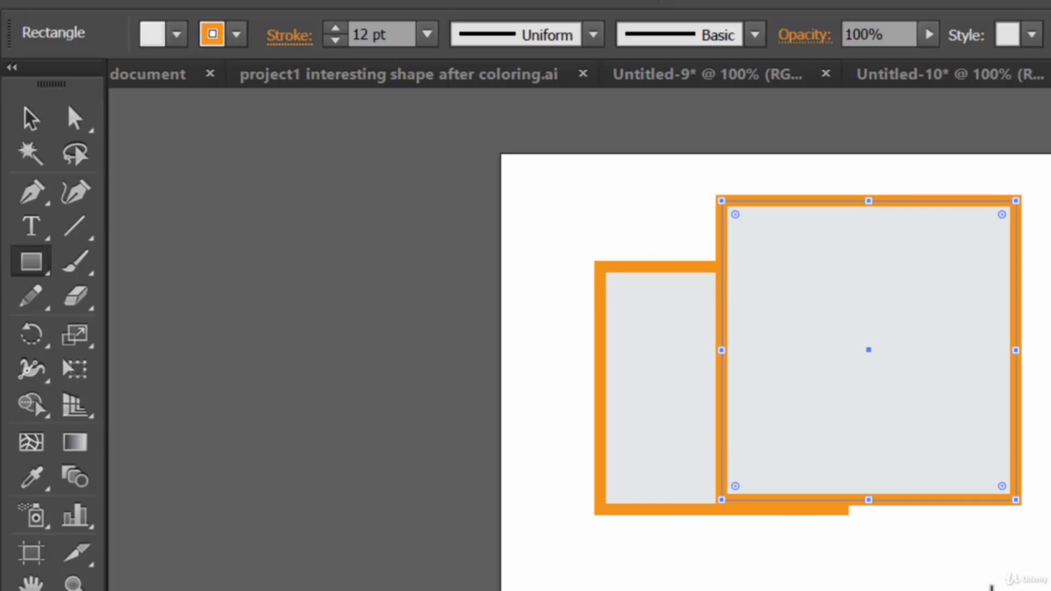
# Show the shape tools grouped with the Rectangle tool, including the Rounded Rectangle tool.
pyautogui.click(40, 260)
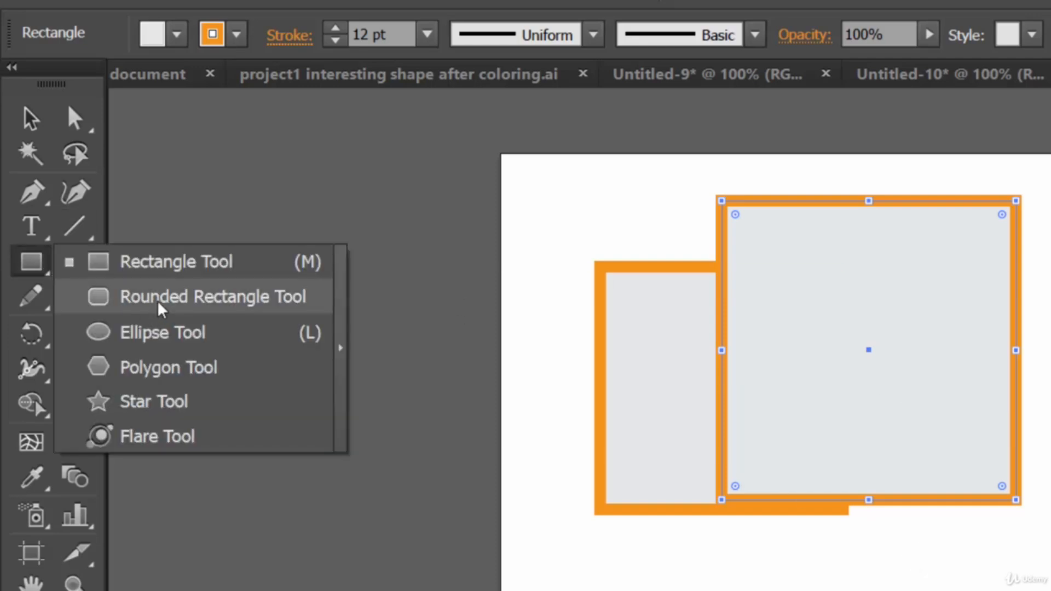